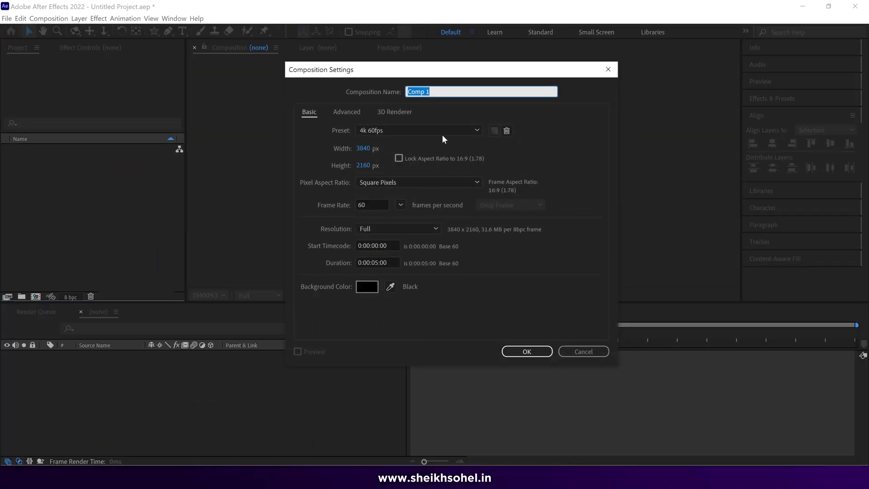
# Name the 4K 60 fps, 5-second black composition 'MC' and create it
pyautogui.write('MC')
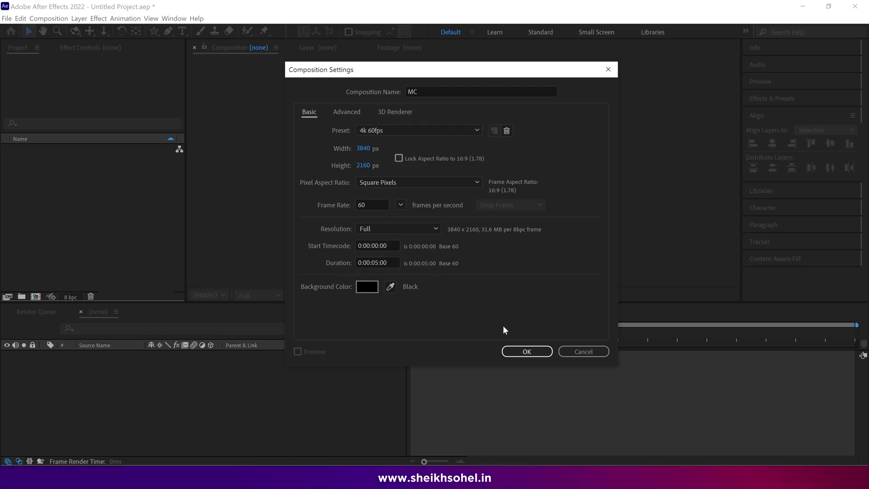
pyautogui.click(519, 350)
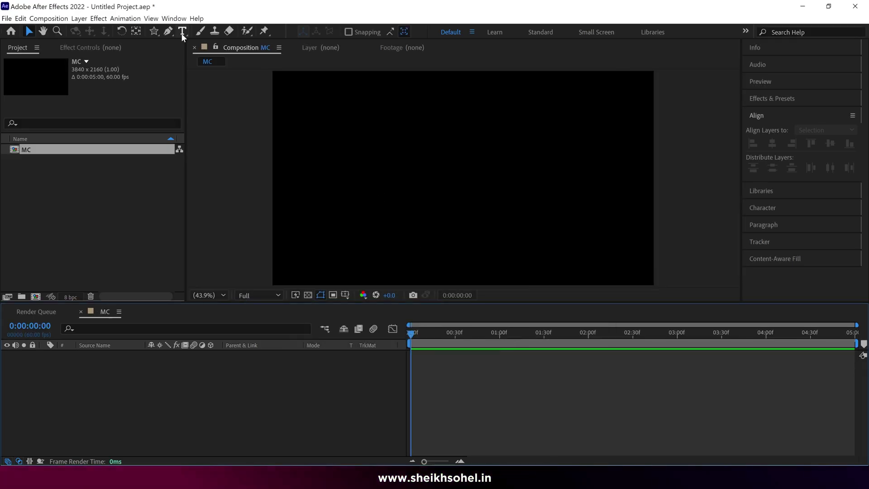
# Type 'Oestion' as a new text layer and align it to the composition centre
pyautogui.click(181, 33)
pyautogui.click(452, 179)
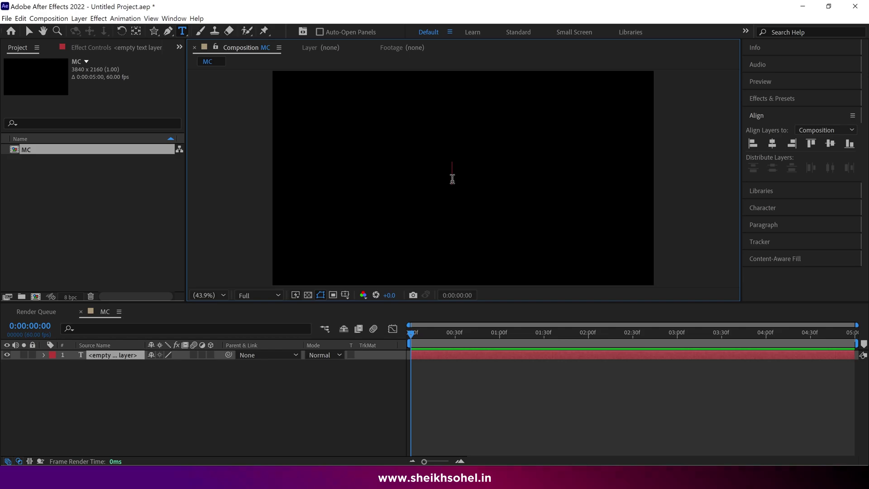
pyautogui.write('Oestion')
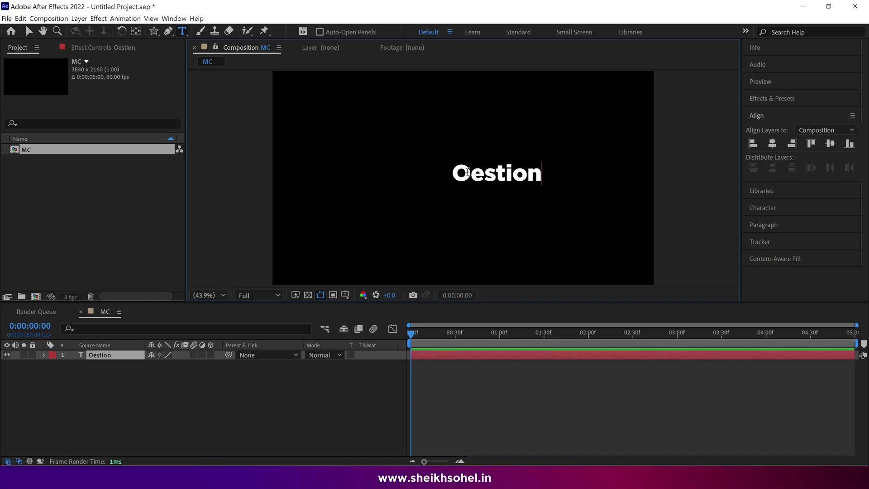
pyautogui.click(29, 30)
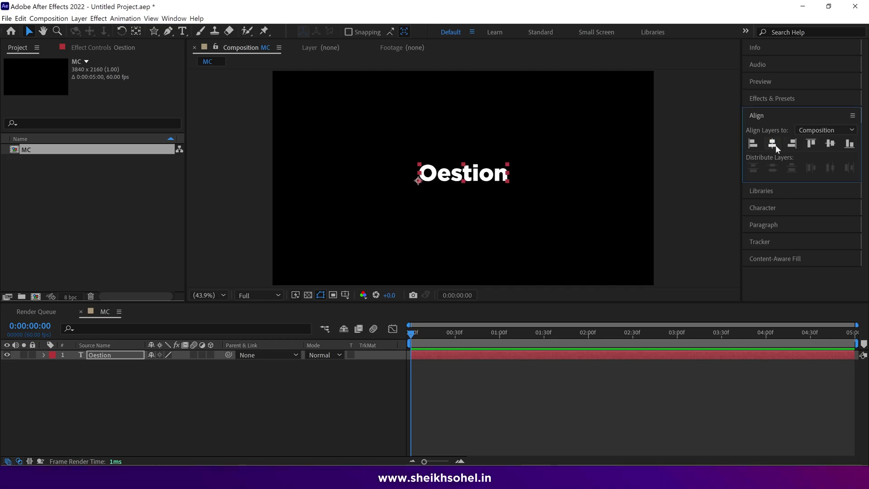
pyautogui.click(828, 145)
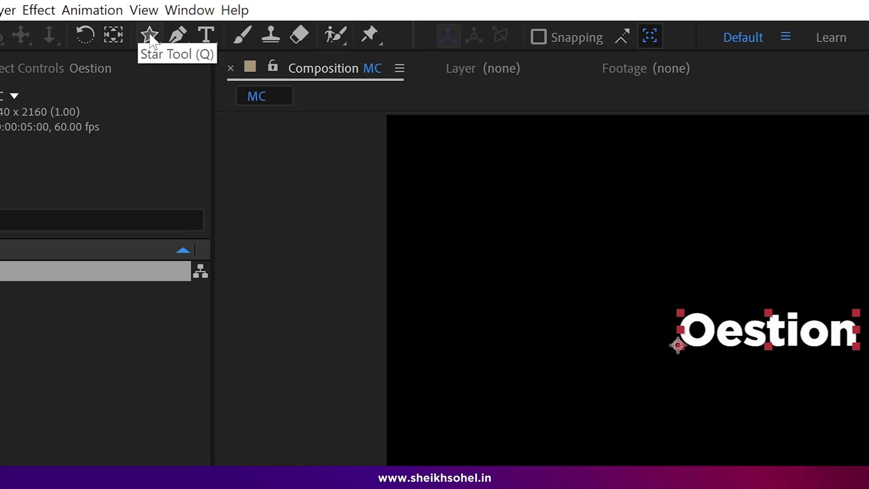
# Draw a star shape in the upper left of the composition with the Star Tool
pyautogui.click(149, 35)
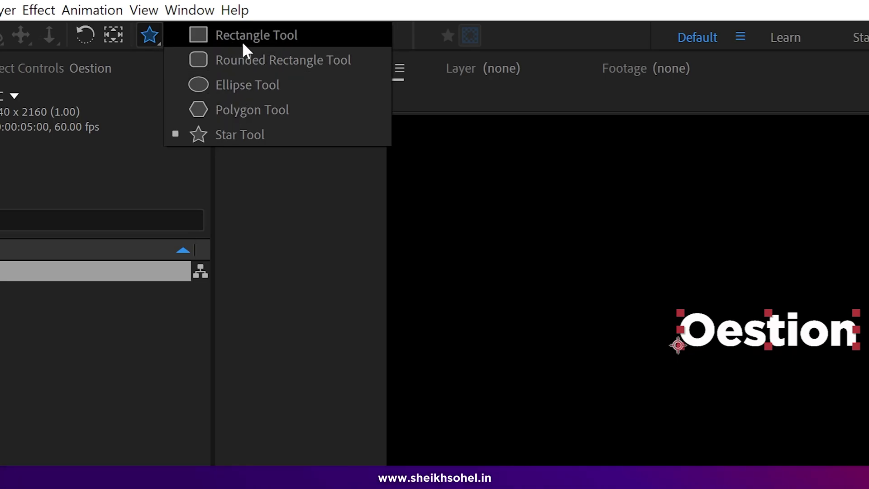
pyautogui.click(226, 135)
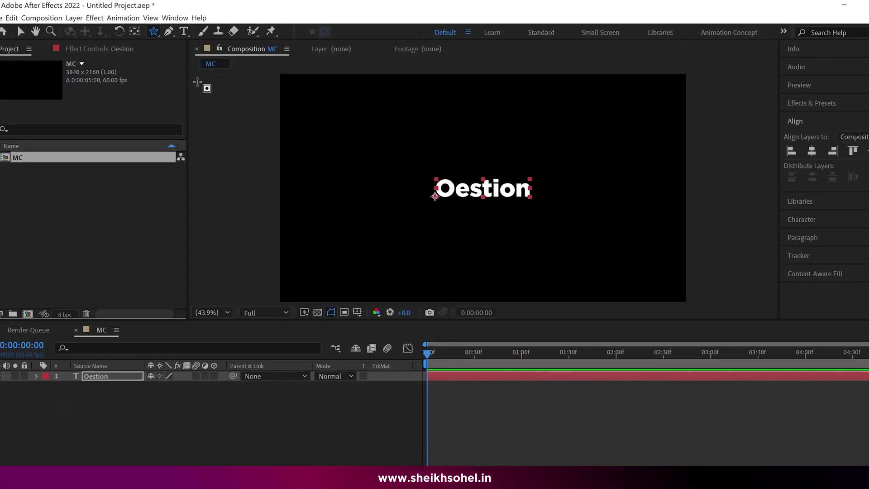
pyautogui.click(446, 163)
pyautogui.click(105, 419)
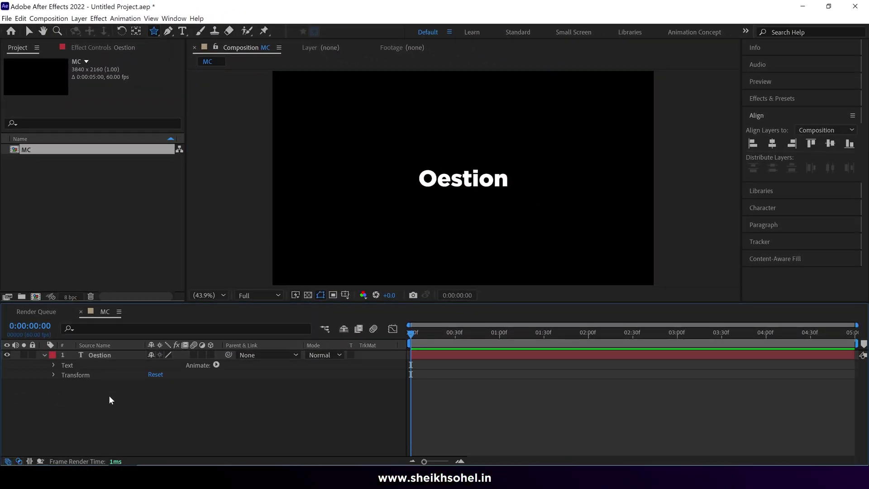
pyautogui.moveTo(359, 137); pyautogui.dragTo(389, 161)
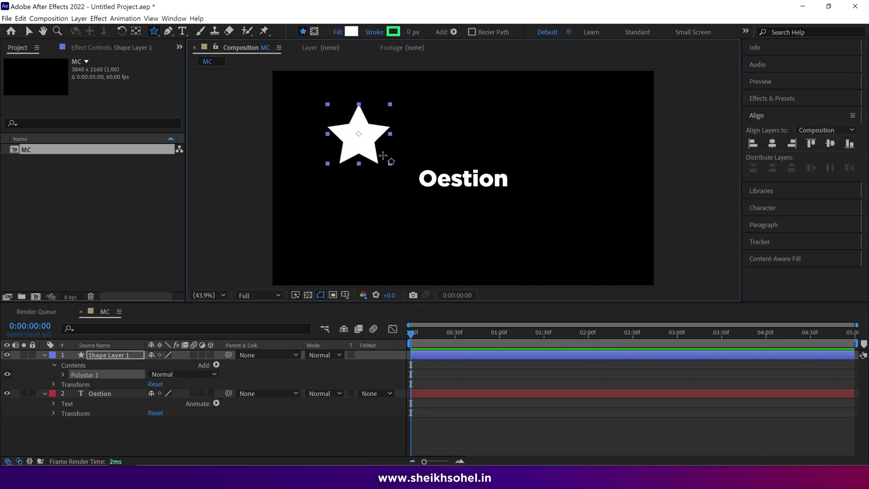
# Set the Polystar Path's Points to 3, turning the star into a triangle
pyautogui.press('v')
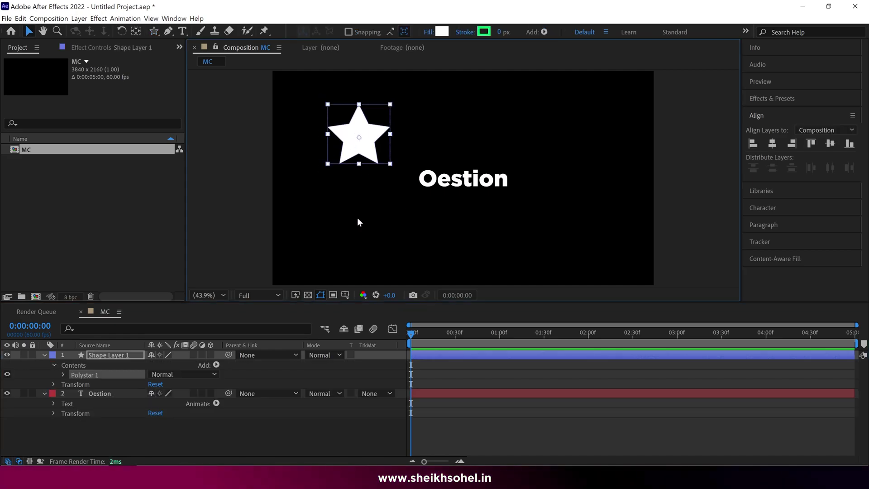
pyautogui.click(62, 375)
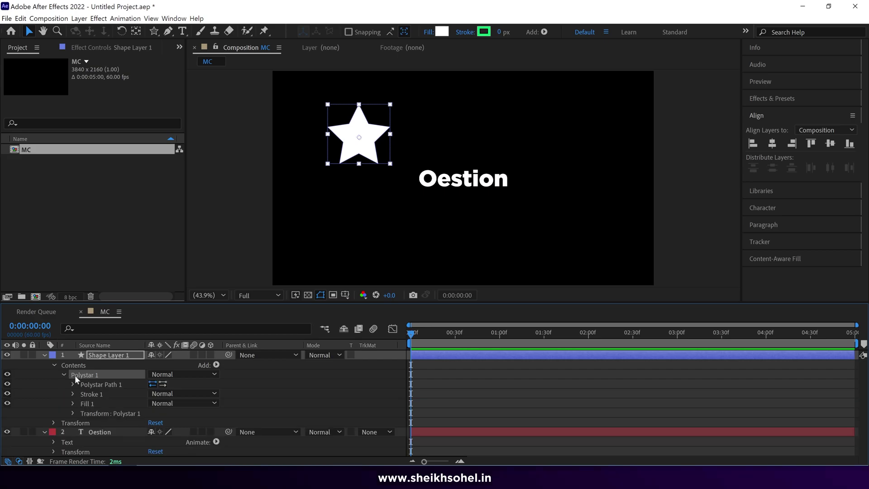
pyautogui.click(71, 384)
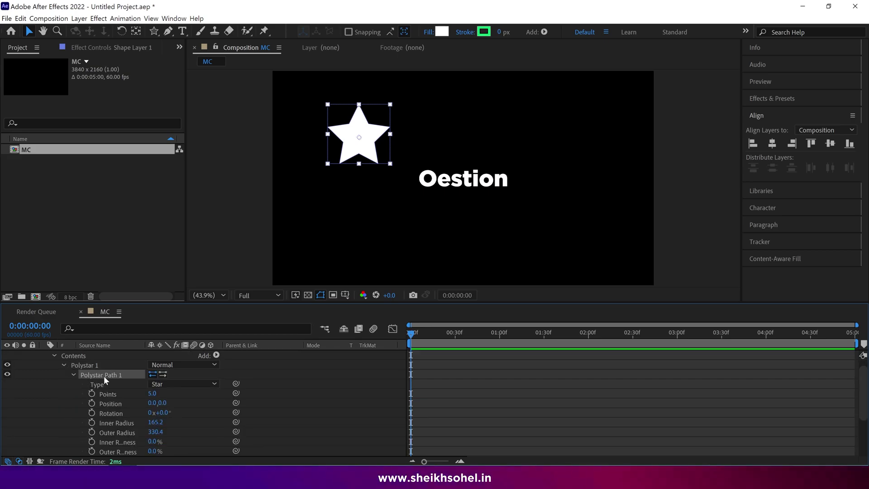
pyautogui.click(107, 396)
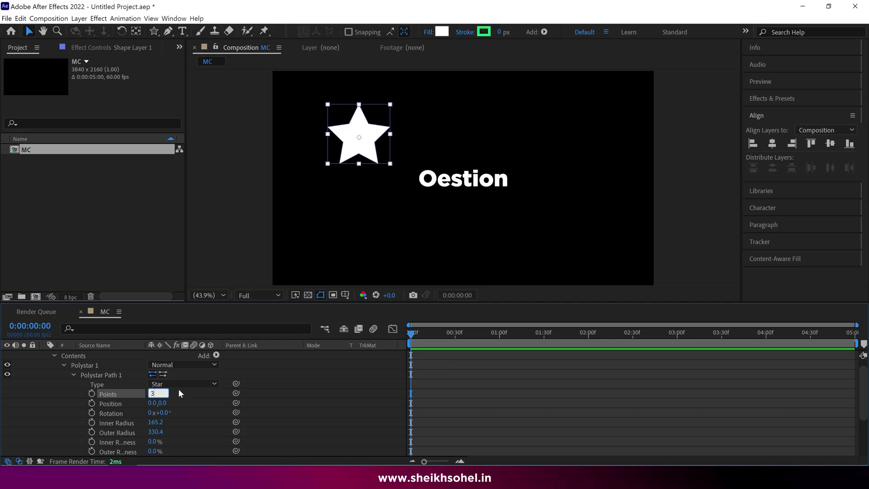
pyautogui.write('3')
pyautogui.press('Return')
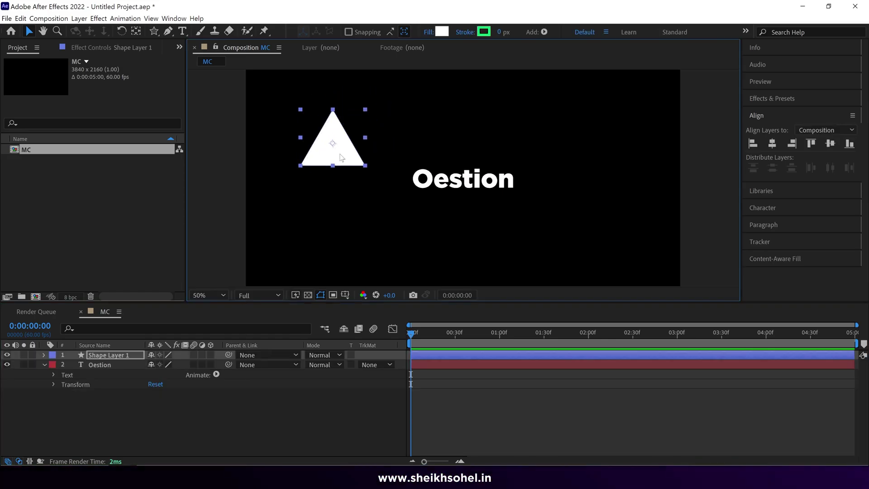
# Move the triangle's anchor point to its bottom edge and place the triangle over the O
pyautogui.click(135, 31)
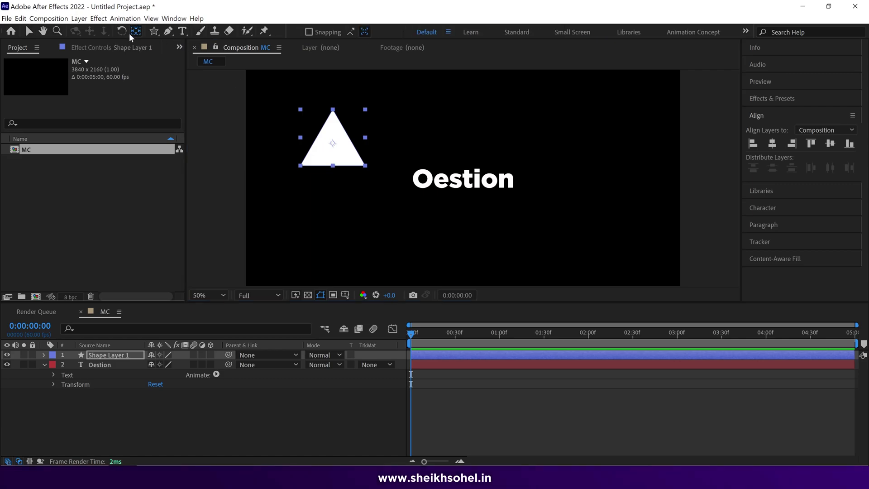
pyautogui.scroll(2, 340, 152)
pyautogui.moveTo(339, 153); pyautogui.dragTo(339, 198)
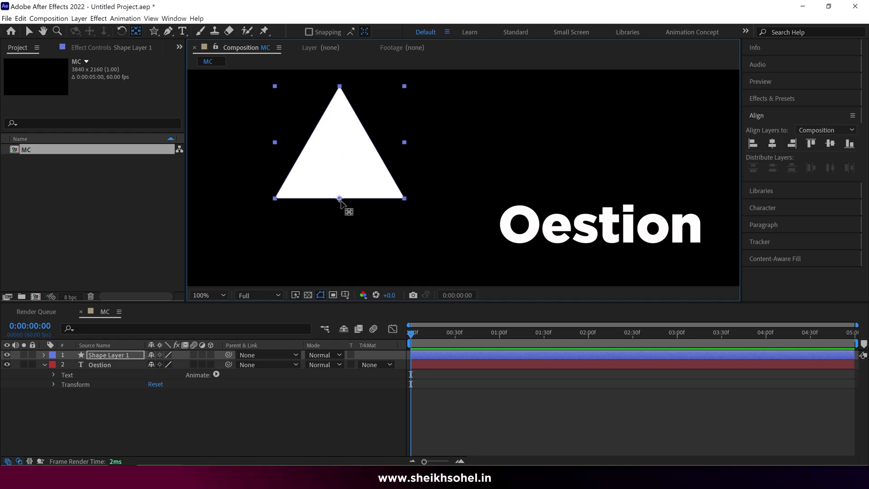
pyautogui.press('v')
pyautogui.moveTo(336, 153); pyautogui.dragTo(541, 195)
pyautogui.moveTo(464, 181); pyautogui.dragTo(361, 118)
pyautogui.moveTo(362, 120); pyautogui.dragTo(434, 160)
pyautogui.scroll(2, 434, 177)
pyautogui.moveTo(475, 190); pyautogui.dragTo(459, 177)
pyautogui.scroll(-1, 509, 192)
# Fill the triangle red, rotate it 145°, and move it toward the O
pyautogui.click(444, 32)
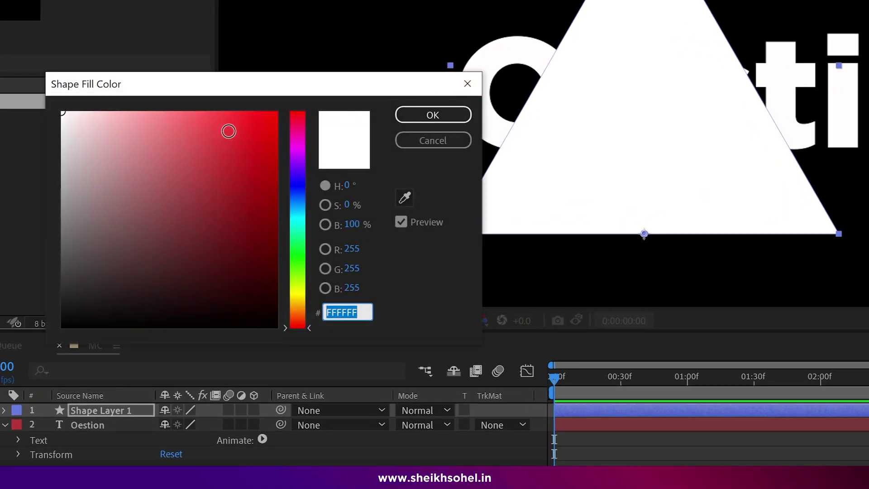
pyautogui.click(264, 126)
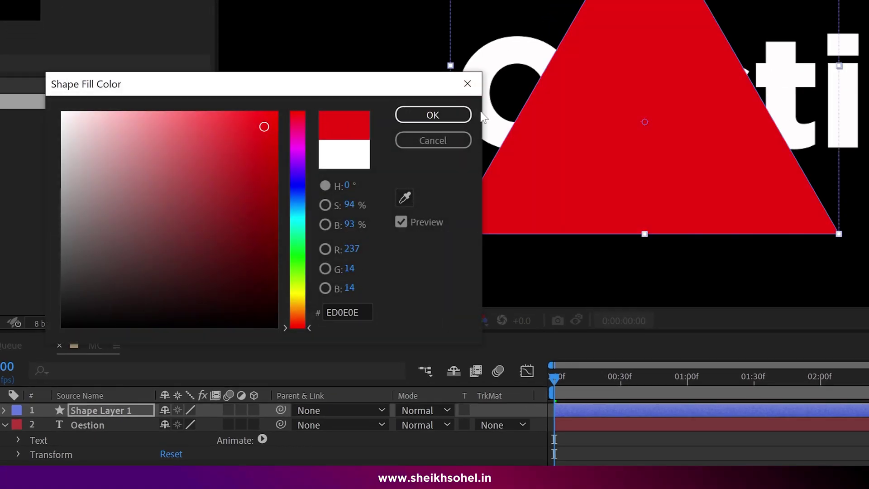
pyautogui.click(432, 115)
pyautogui.moveTo(581, 156); pyautogui.dragTo(581, 151)
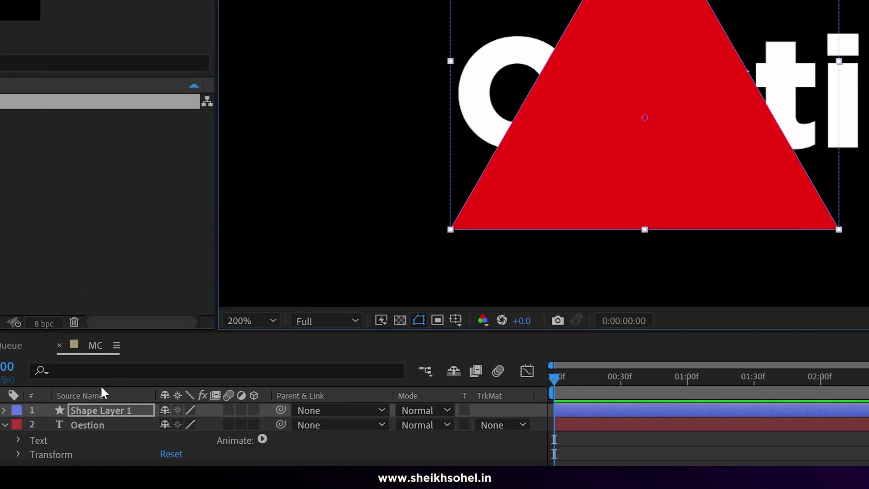
pyautogui.press('r')
pyautogui.moveTo(181, 428); pyautogui.dragTo(285, 431)
pyautogui.click(191, 427)
pyautogui.write('1')
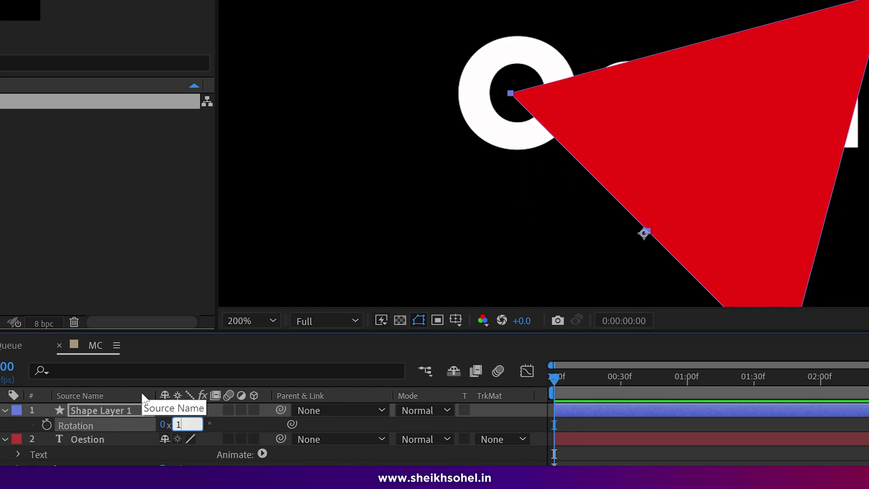
pyautogui.write('45')
pyautogui.press('Return')
pyautogui.moveTo(618, 228); pyautogui.dragTo(578, 158)
# Scale the triangle down to about 10% and nudge it against the O
pyautogui.press('s')
pyautogui.moveTo(181, 422); pyautogui.dragTo(119, 440)
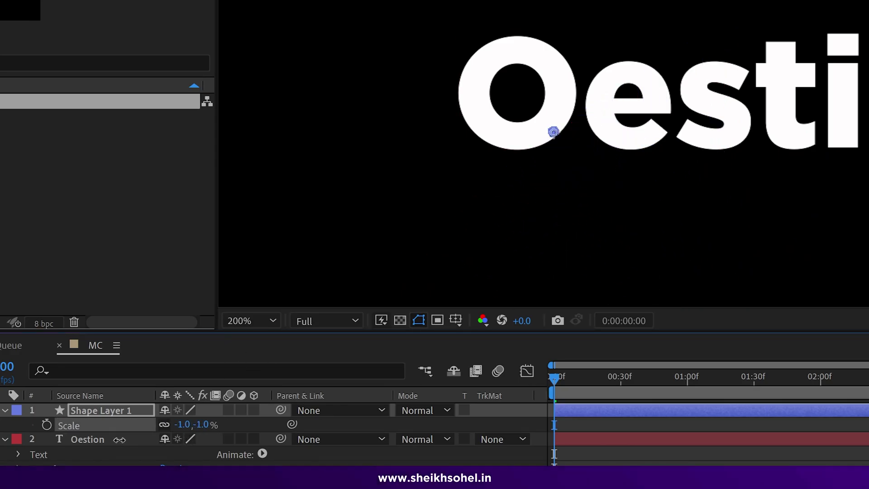
pyautogui.scroll(4, 560, 113)
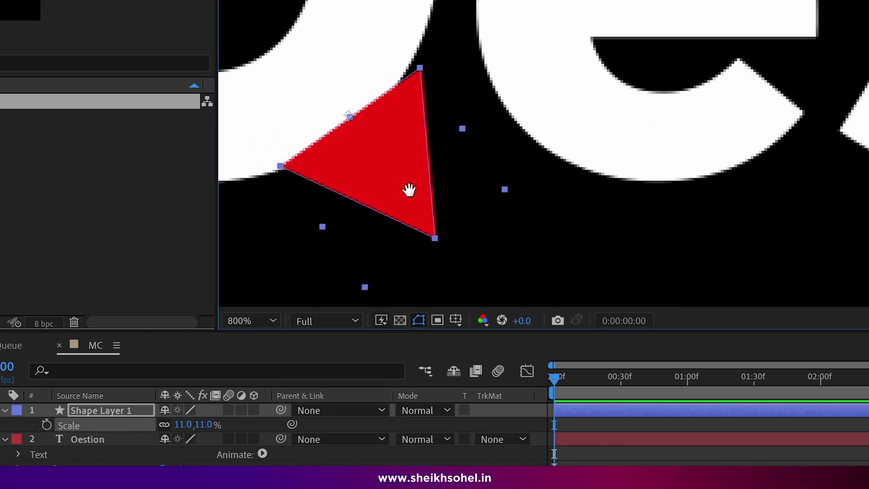
pyautogui.moveTo(440, 177); pyautogui.dragTo(436, 167)
pyautogui.scroll(-2, 502, 164)
# Change the triangle's fill colour from red to white
pyautogui.click(730, 173)
pyautogui.click(598, 153)
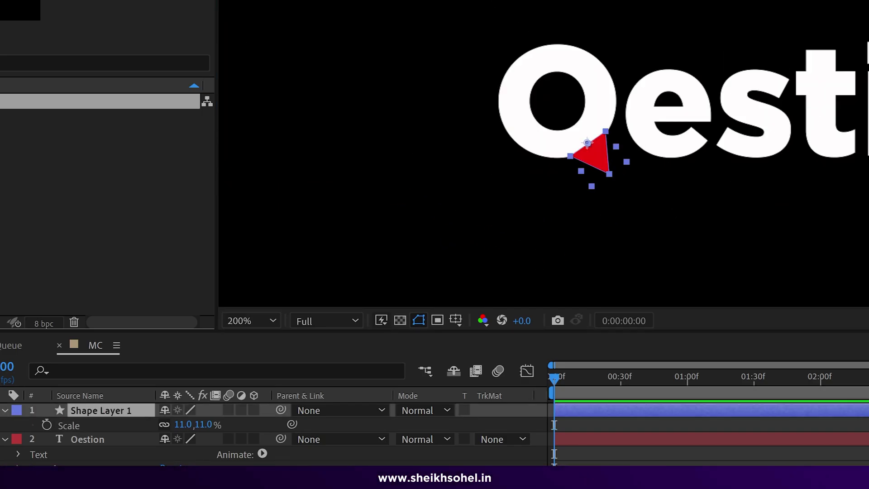
pyautogui.click(435, 1)
pyautogui.moveTo(184, 159); pyautogui.dragTo(50, 79)
pyautogui.click(429, 119)
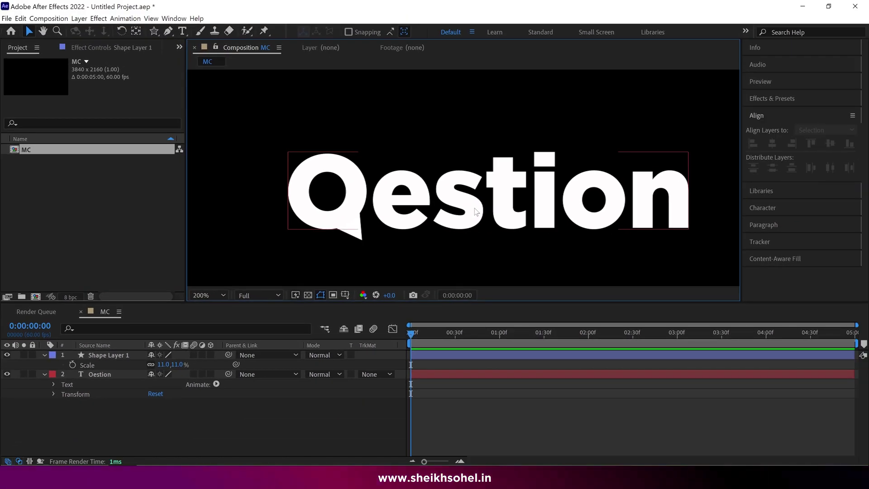
# Fine-tune the triangle's rotation to 143.5° and check it at fit and 100% view
pyautogui.click(351, 231)
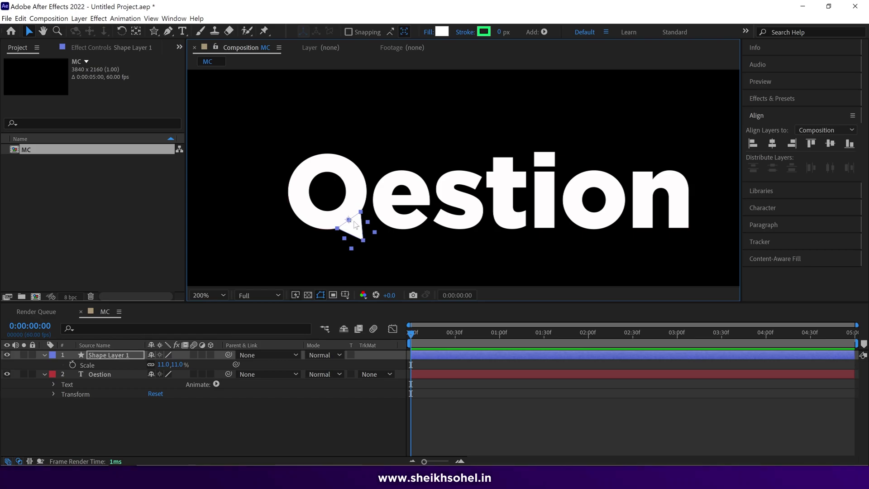
pyautogui.moveTo(164, 370)
pyautogui.mouseDown()
pyautogui.moveTo(136, 369)
pyautogui.moveTo(160, 365)
pyautogui.mouseUp()
pyautogui.press('s')
pyautogui.click(386, 246)
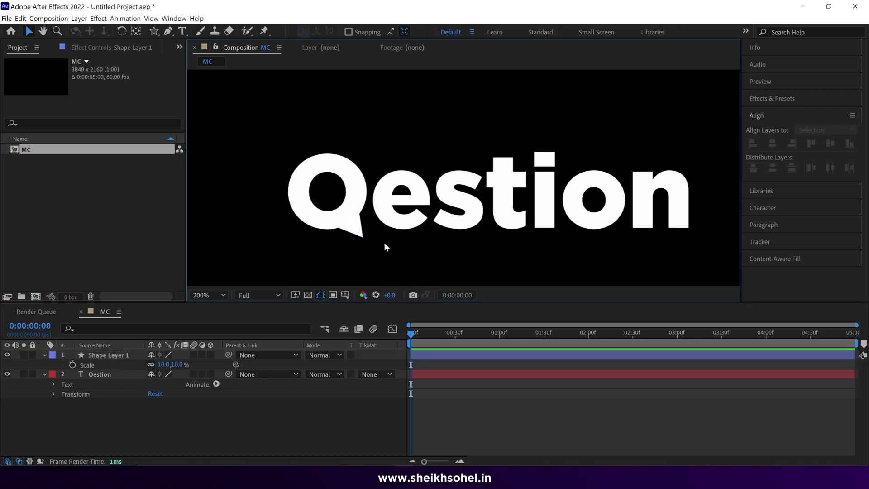
pyautogui.press(',')
pyautogui.click(211, 295)
pyautogui.click(221, 95)
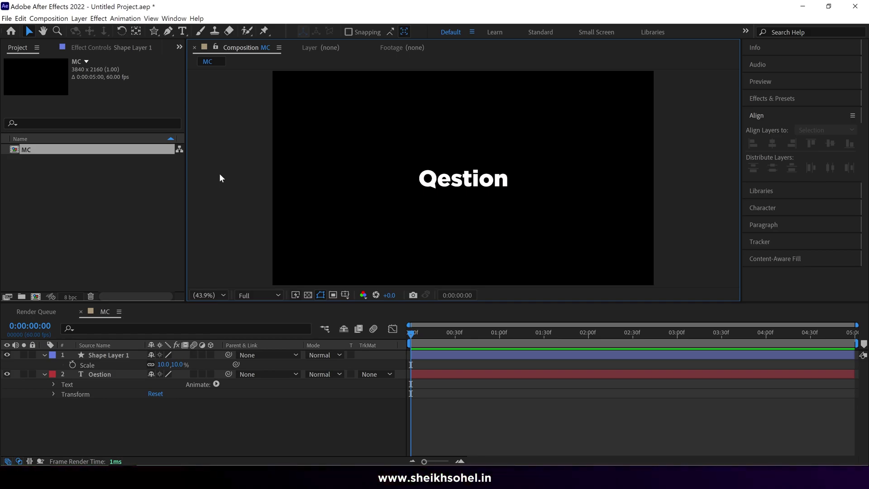
pyautogui.press('/')
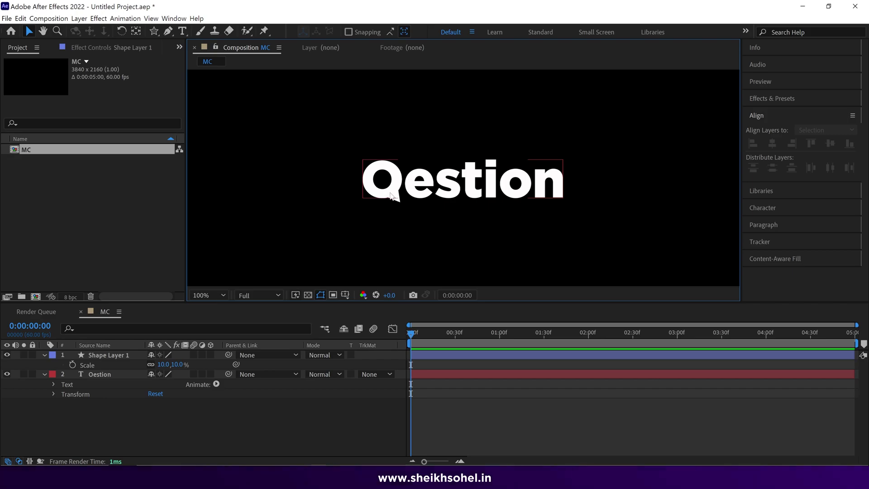
# Collapse and hide the triangle shape layer, then select the Oestion text layer
pyautogui.click(400, 198)
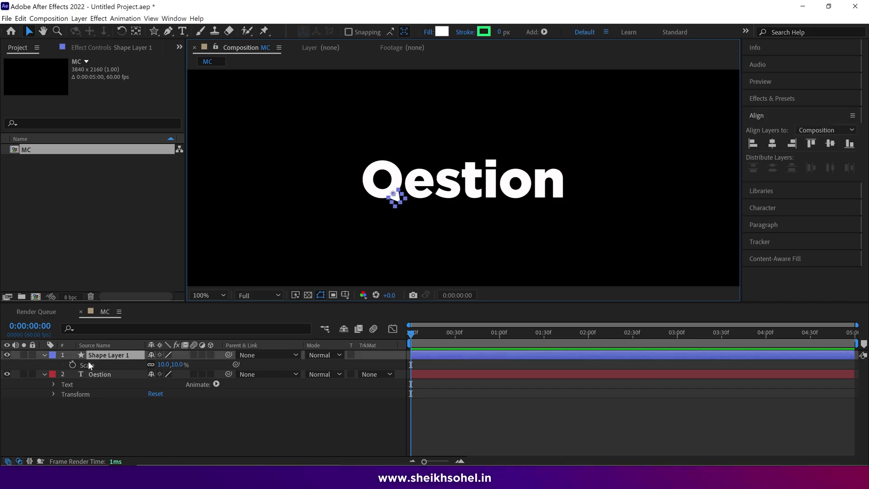
pyautogui.click(44, 355)
pyautogui.click(7, 355)
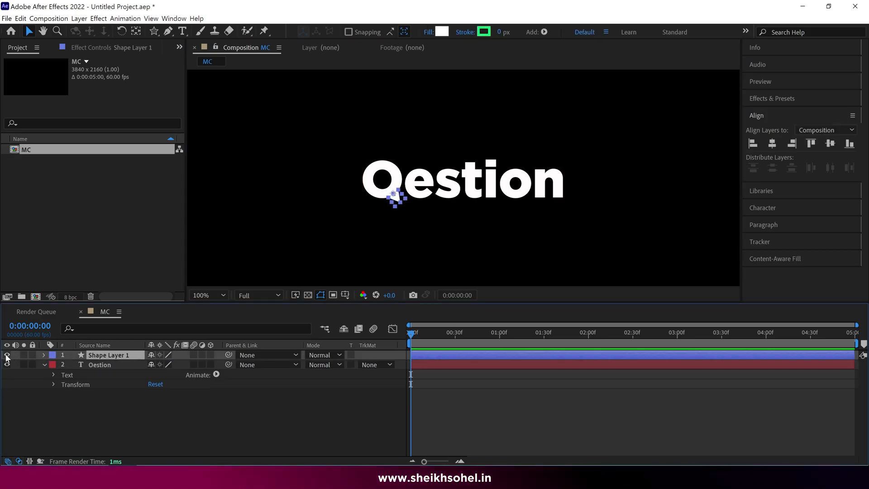
pyautogui.click(95, 369)
# Create shapes from the Oestion text and rename the new layer 'Q'
pyautogui.rightClick(98, 366)
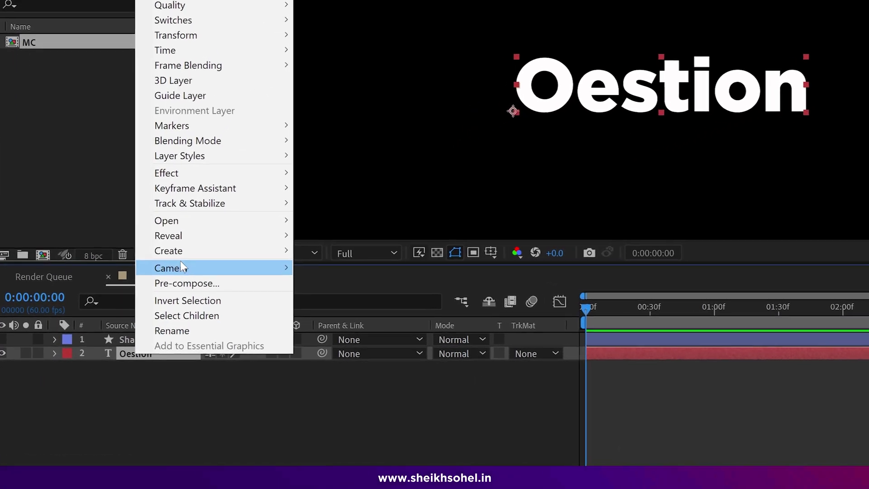
pyautogui.moveTo(138, 289)
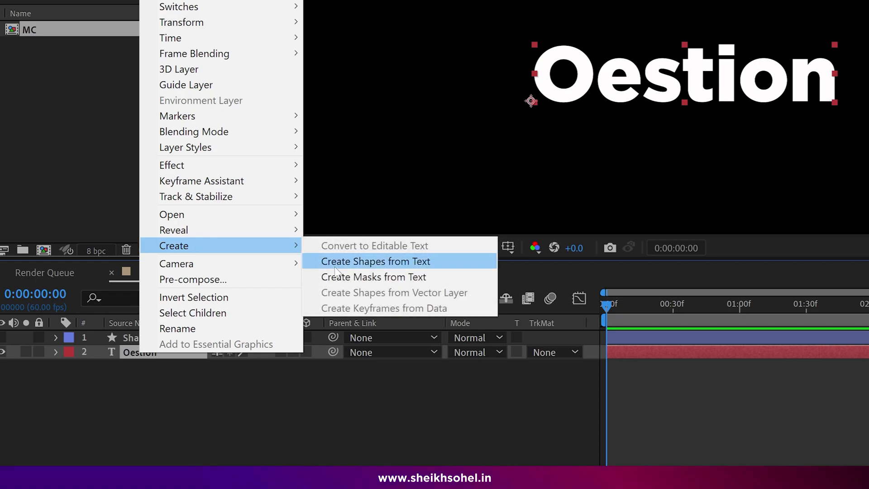
pyautogui.click(371, 263)
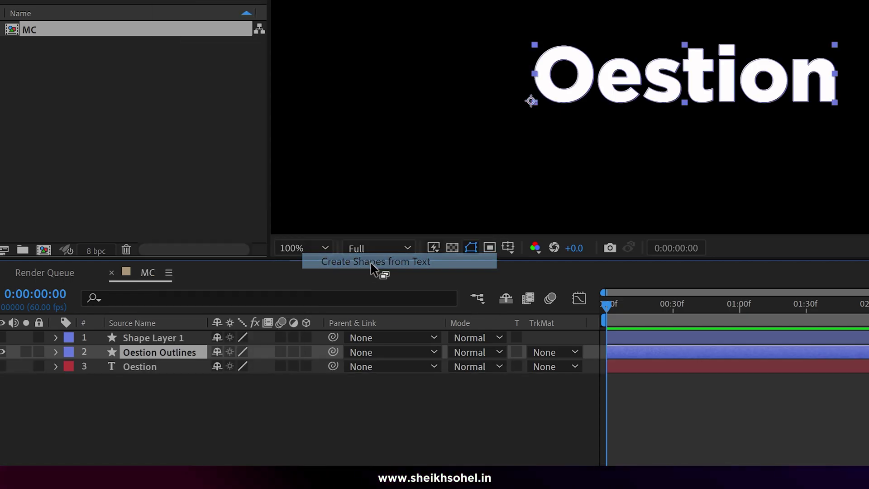
pyautogui.press('Return')
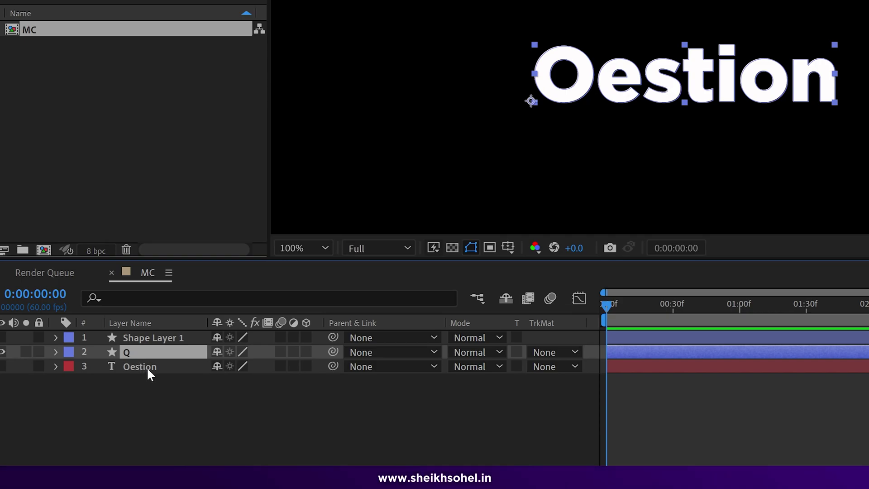
# Duplicate Q into copies Q 2 through Q 7 and expand the original Q's letter groups
pyautogui.hotkey('ctrl', 'd')
pyautogui.hotkey('ctrl', 'd')
pyautogui.hotkey('ctrl', 'd')
pyautogui.hotkey('ctrl', 'd')
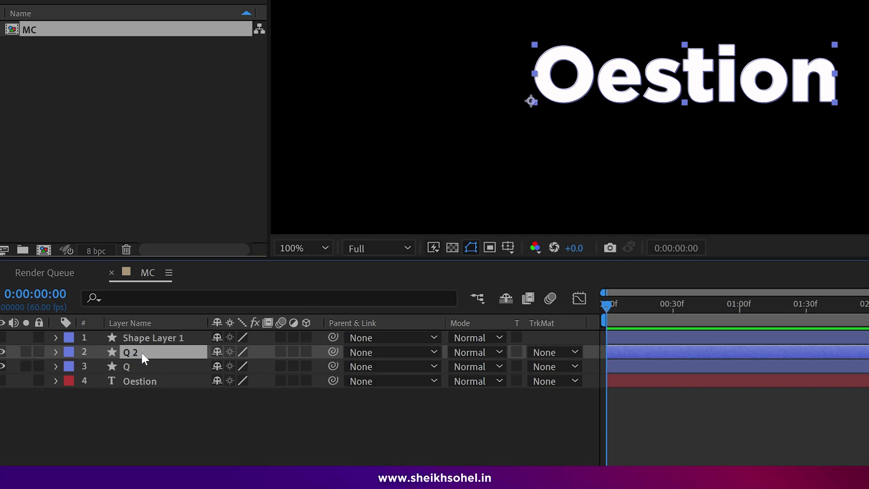
pyautogui.hotkey('ctrl', 'd')
pyautogui.hotkey('ctrl', 'd')
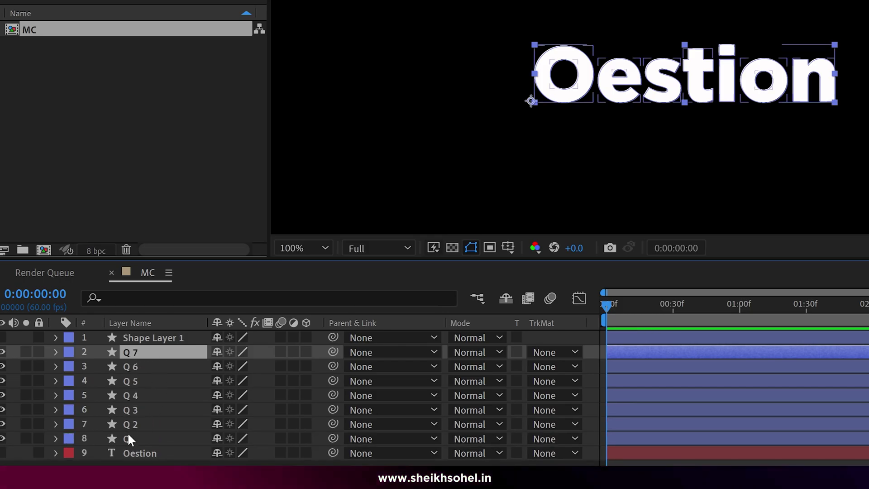
pyautogui.click(126, 438)
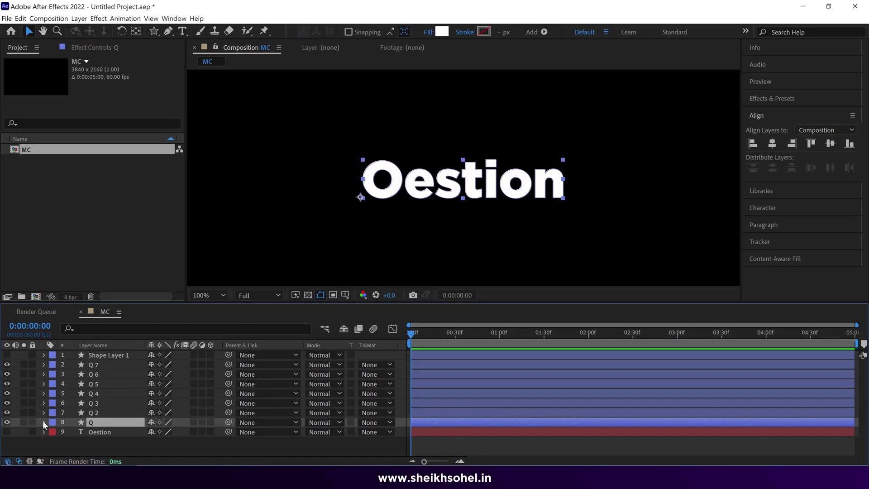
pyautogui.click(56, 438)
pyautogui.click(53, 433)
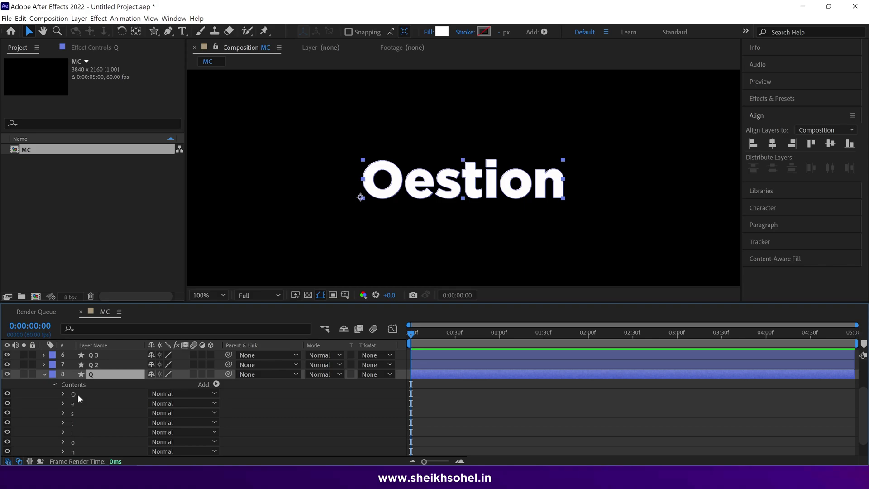
# Delete every letter group except the O from layer Q and check it soloed
pyautogui.click(79, 402)
pyautogui.hotkey('ctrl', 'a')
pyautogui.keyDown('ctrl'); pyautogui.click(80, 396); pyautogui.keyUp('ctrl')
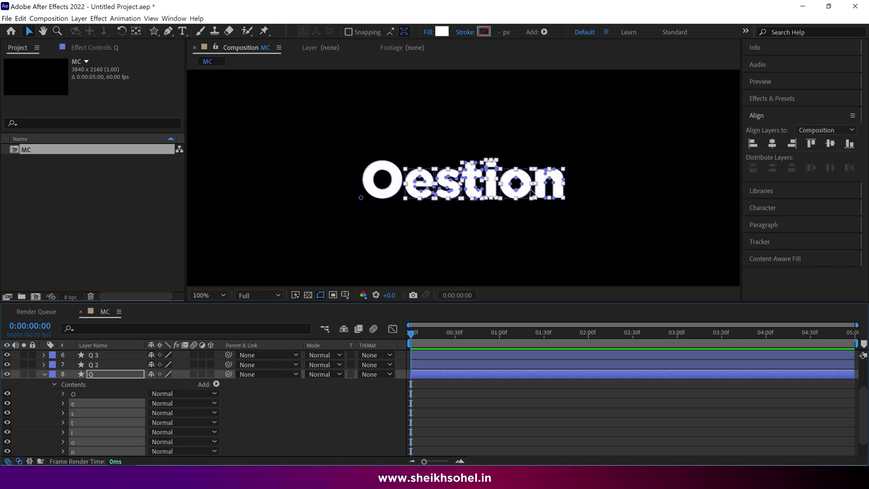
pyautogui.click(89, 394)
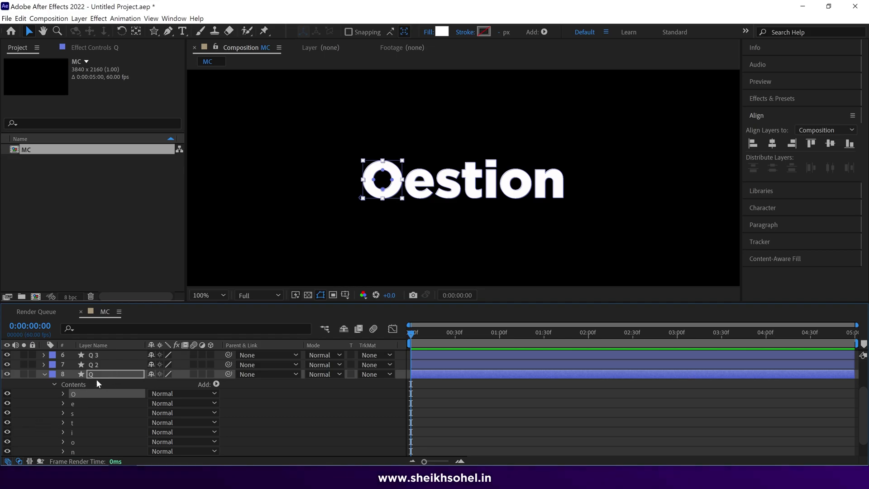
pyautogui.hotkey('ctrl', 'a')
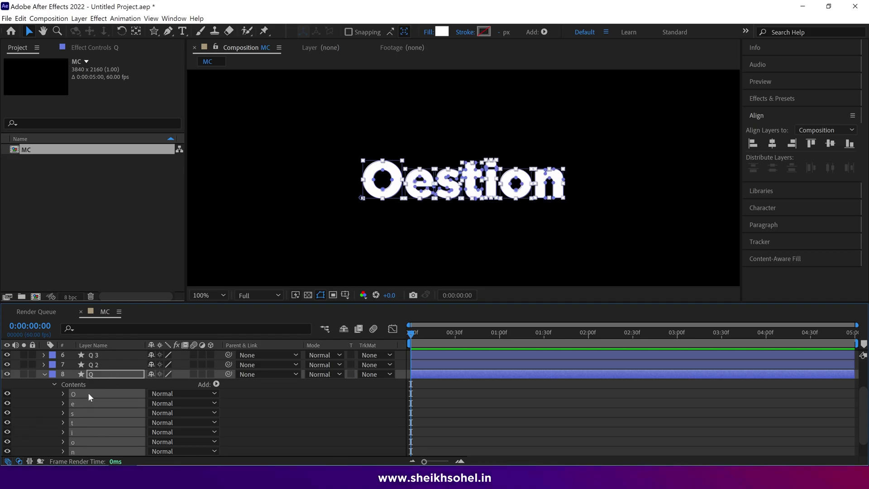
pyautogui.keyDown('ctrl'); pyautogui.click(87, 393); pyautogui.keyUp('ctrl')
pyautogui.press('Delete')
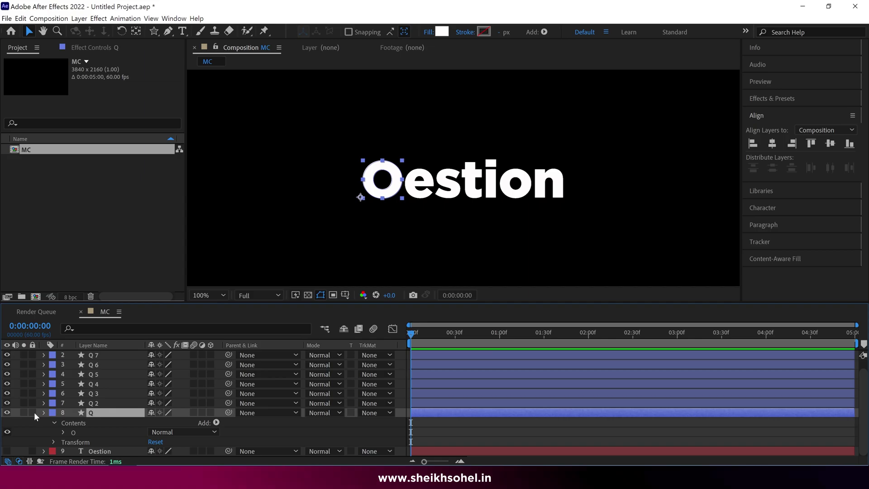
pyautogui.click(44, 413)
pyautogui.click(24, 422)
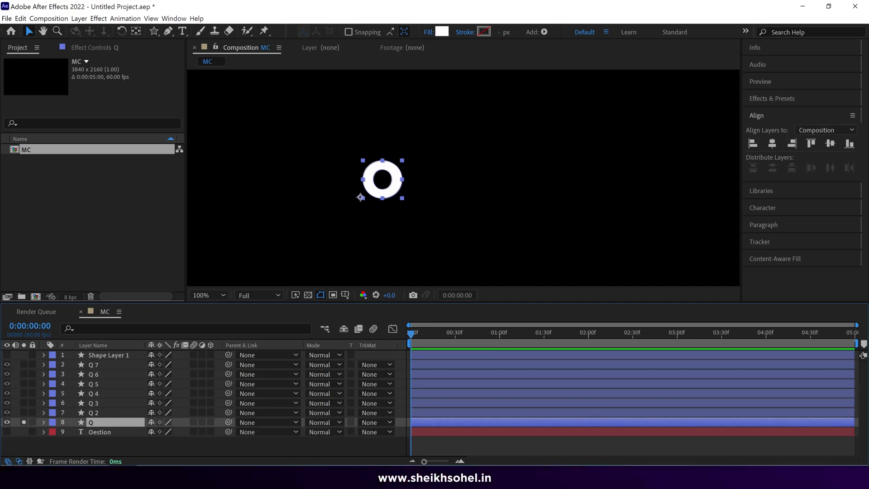
pyautogui.click(23, 423)
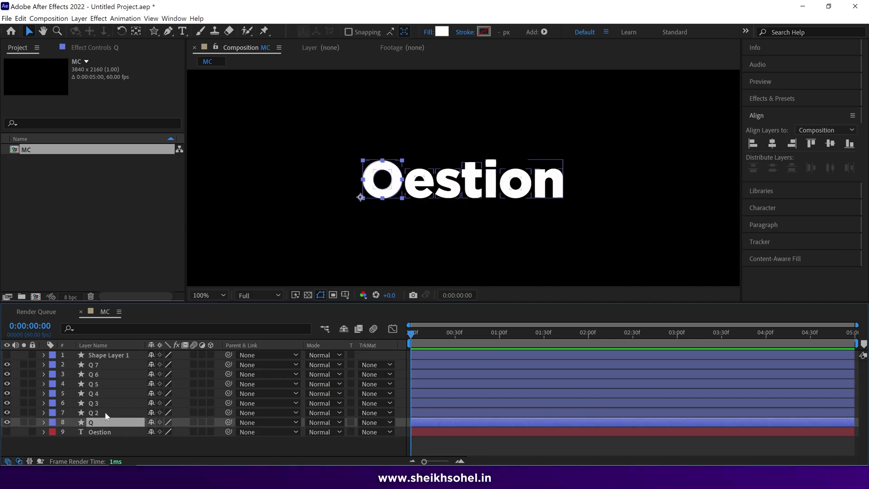
# Select all seven letter layers (Q, e, s, t, i, o, n) to centre their anchor points
pyautogui.click(104, 413)
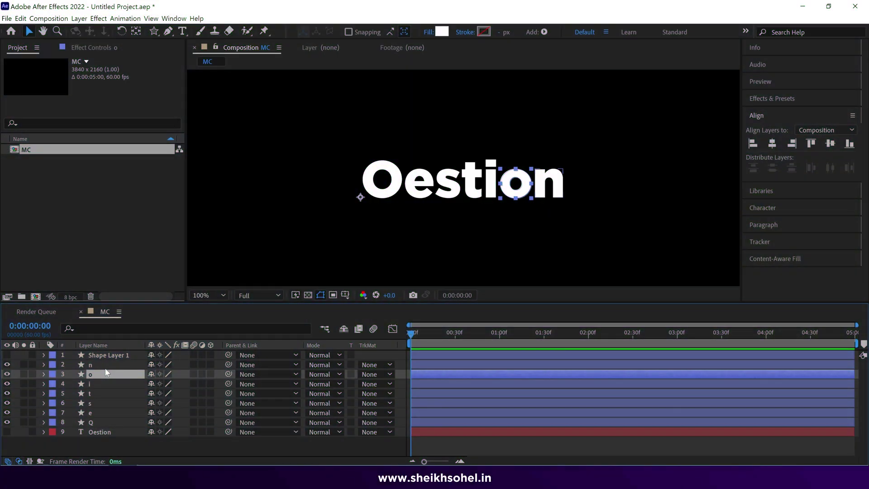
pyautogui.click(104, 366)
pyautogui.click(108, 375)
pyautogui.click(103, 386)
pyautogui.click(103, 394)
pyautogui.click(102, 405)
pyautogui.click(99, 420)
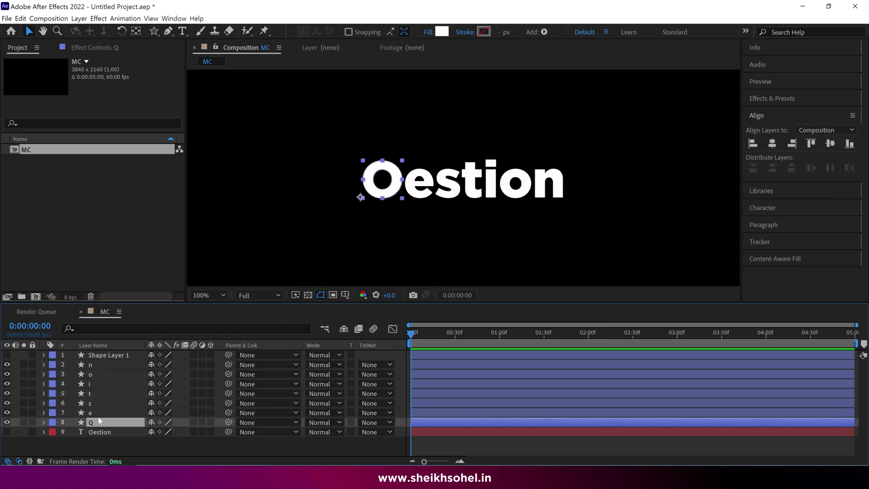
pyautogui.click(101, 410)
pyautogui.click(102, 402)
pyautogui.click(103, 393)
pyautogui.click(103, 365)
pyautogui.keyDown('shift'); pyautogui.click(101, 422); pyautogui.keyUp('shift')
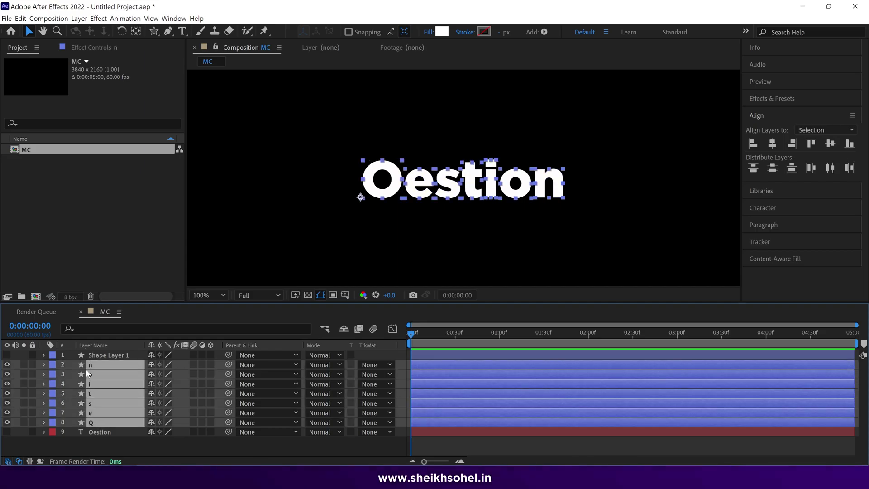
pyautogui.click(135, 31)
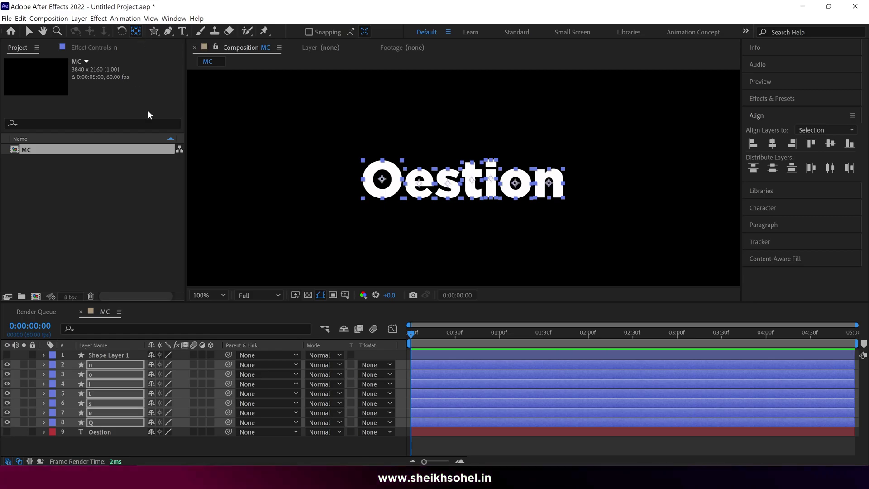
pyautogui.press('.')
pyautogui.press('.')
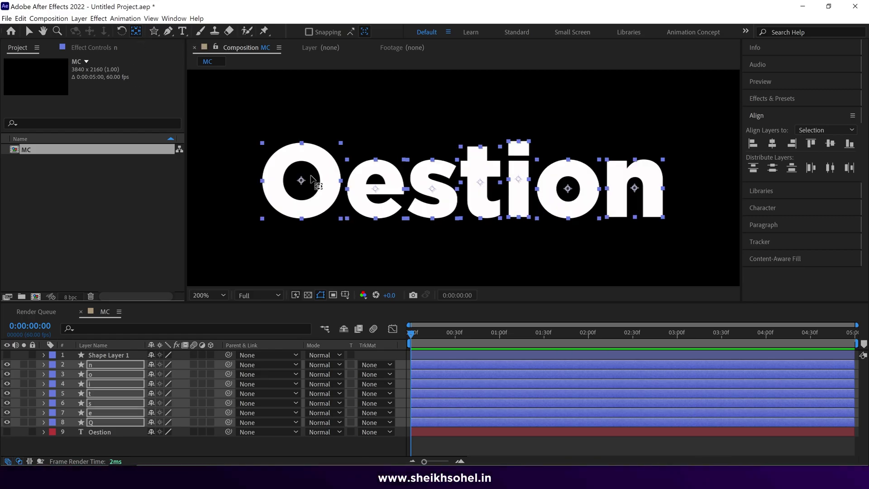
# Rename Shape Layer 1 to 'Triangle', return the view to 100%, and select Q
pyautogui.click(98, 355)
pyautogui.press('Return')
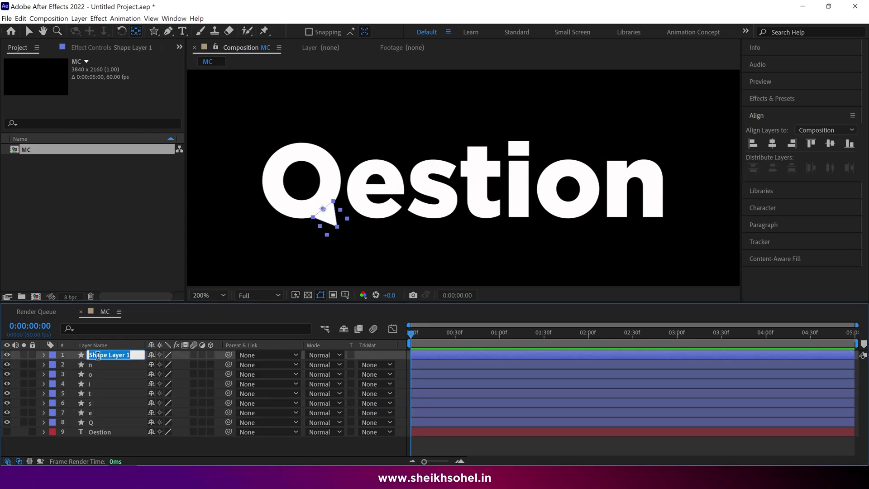
pyautogui.write('T')
pyautogui.write('iang')
pyautogui.write('le')
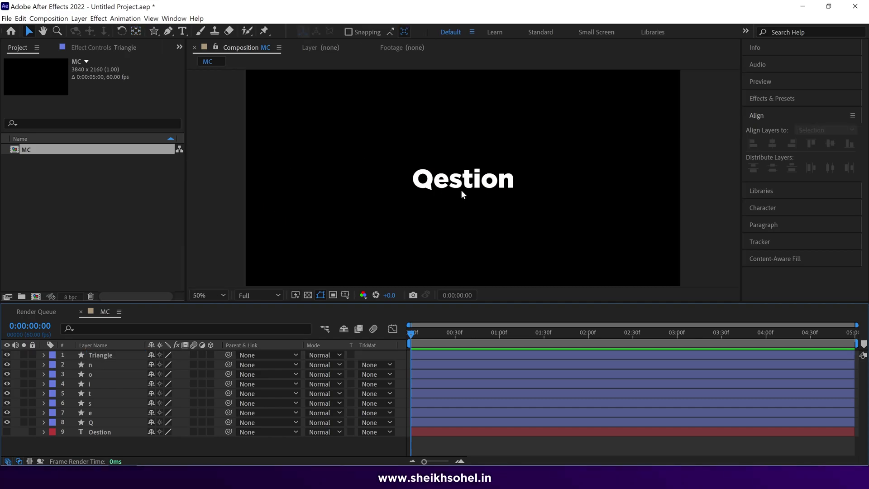
pyautogui.press('.')
pyautogui.click(382, 180)
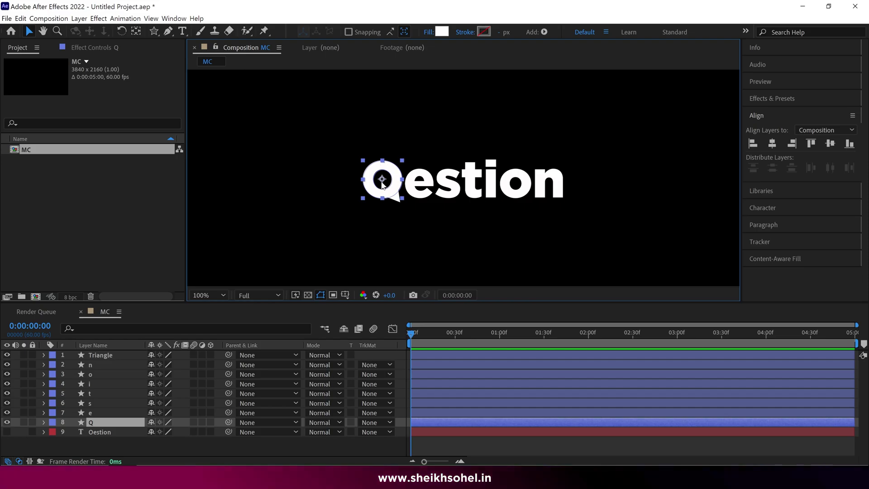
# Solo Q and add Position keyframes at frame 0 and frame 30
pyautogui.click(23, 422)
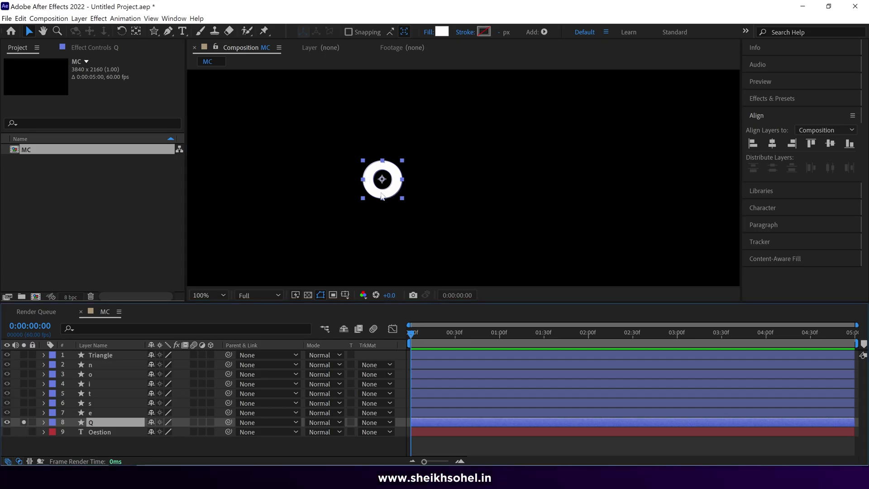
pyautogui.press('p')
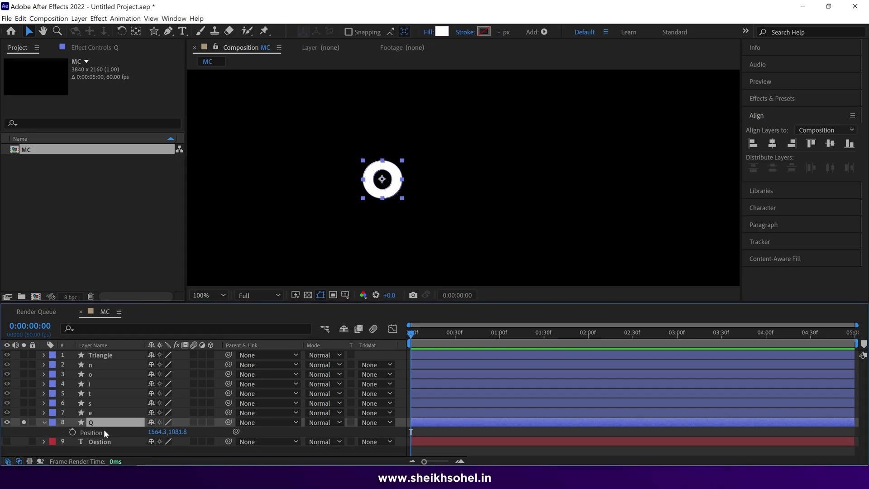
pyautogui.click(71, 431)
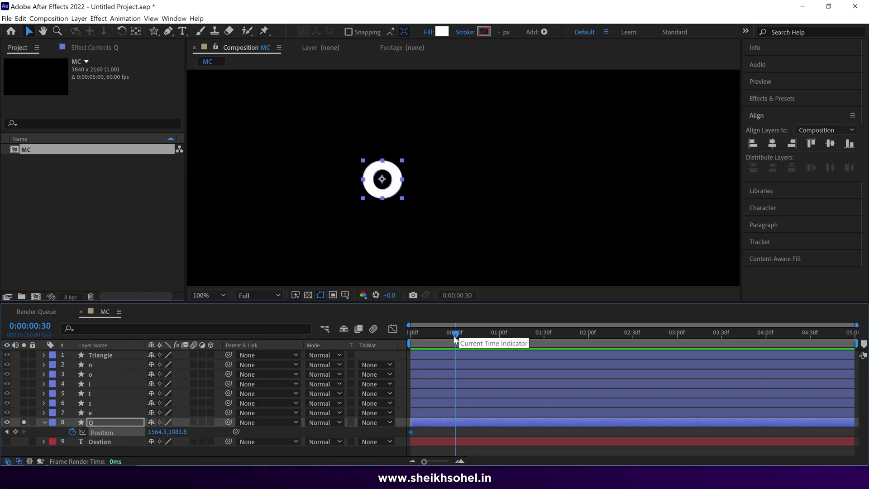
pyautogui.click(453, 336)
pyautogui.click(14, 432)
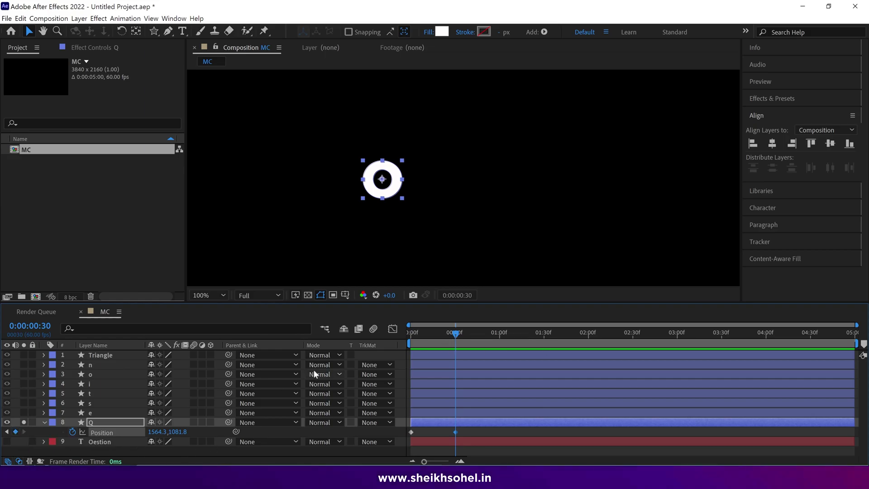
# At frame 0, move Q to the frame centre using the safe guides and horizontal centre alignment
pyautogui.moveTo(455, 334); pyautogui.dragTo(400, 340)
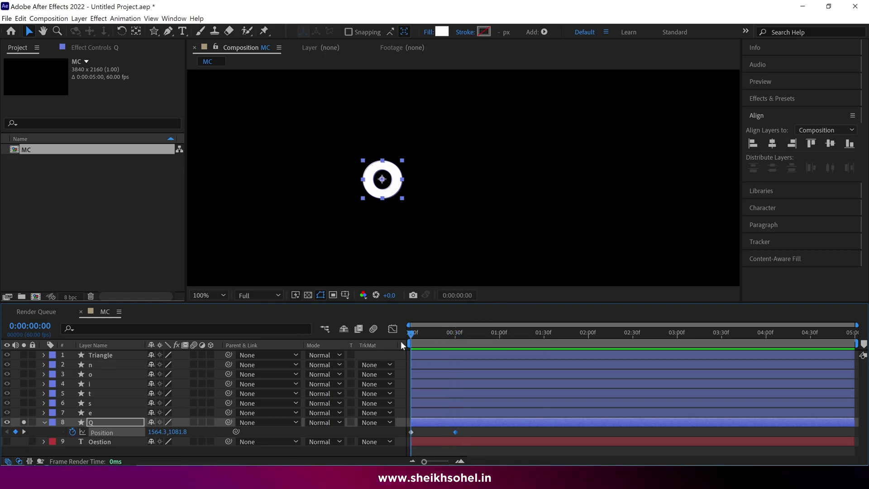
pyautogui.click(344, 298)
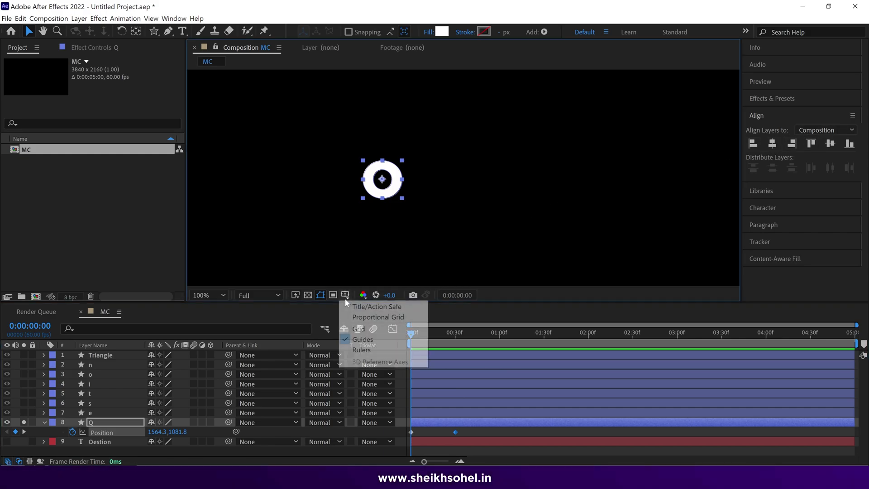
pyautogui.click(384, 307)
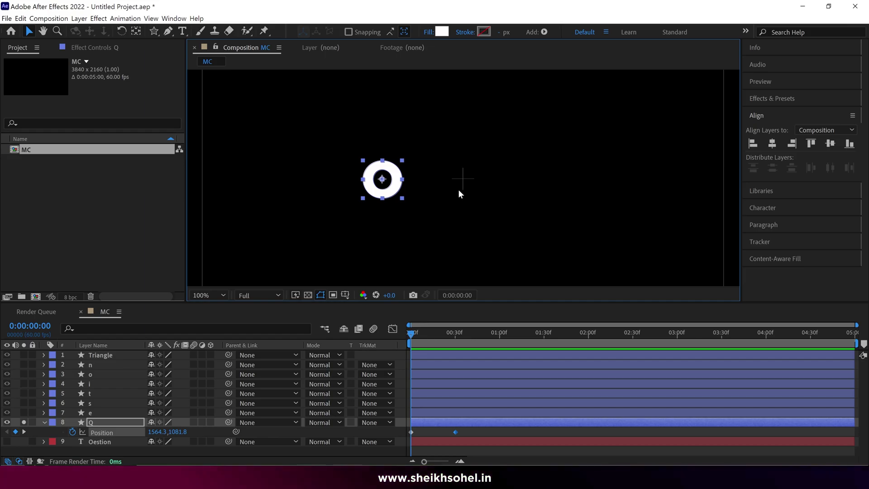
pyautogui.press('.')
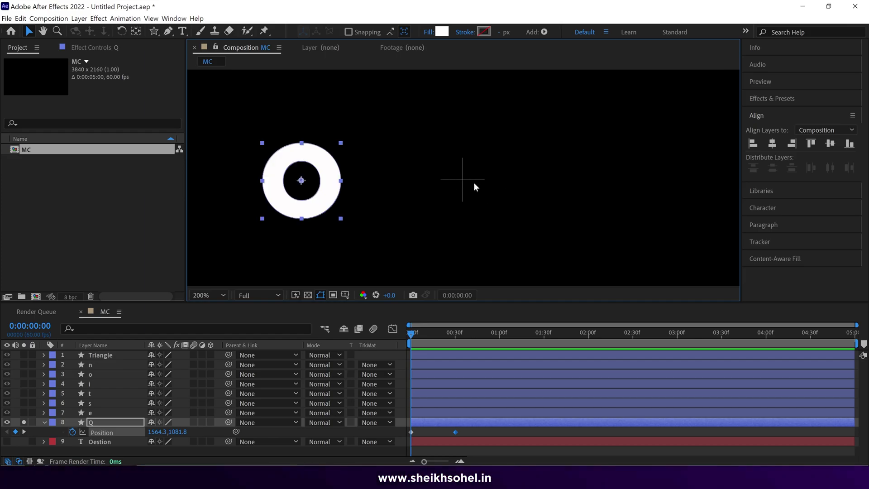
pyautogui.moveTo(307, 196); pyautogui.dragTo(470, 190)
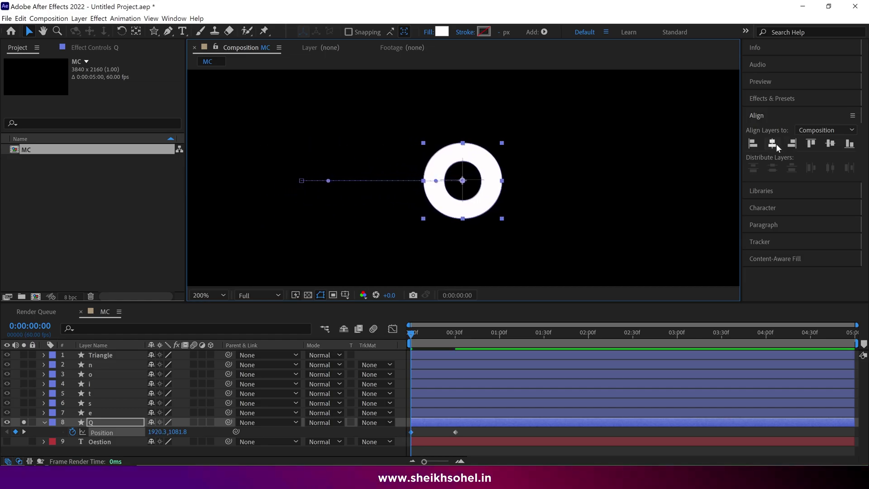
pyautogui.click(773, 144)
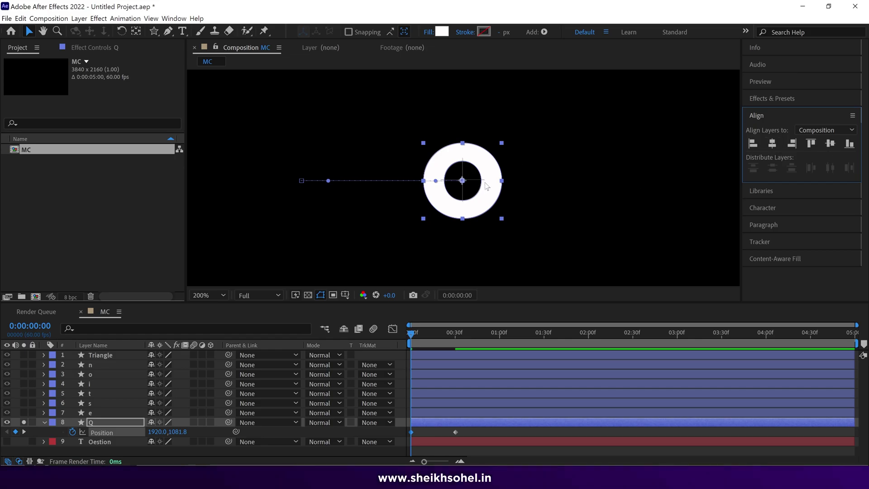
# Preview the slide and shift both Position keyframes about 2.8 seconds later
pyautogui.press(',')
pyautogui.press('space')
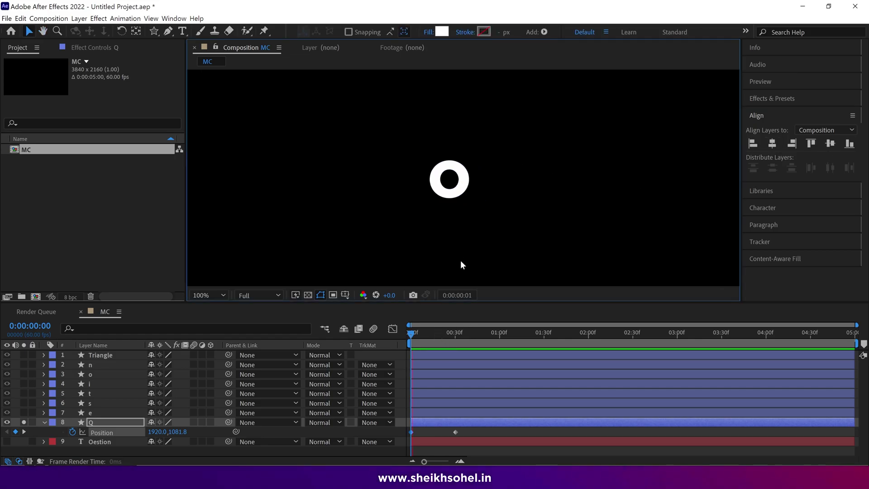
pyautogui.press('space')
pyautogui.moveTo(468, 433); pyautogui.dragTo(677, 430)
pyautogui.click(642, 333)
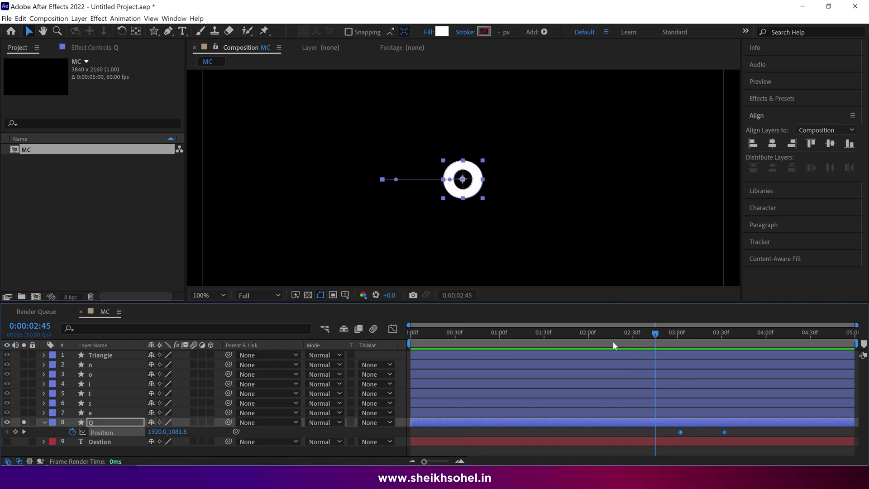
# Start Q's Scale keyframes at frame 0 and set 110% at frame 14
pyautogui.press('Home')
pyautogui.click(103, 420)
pyautogui.press('s')
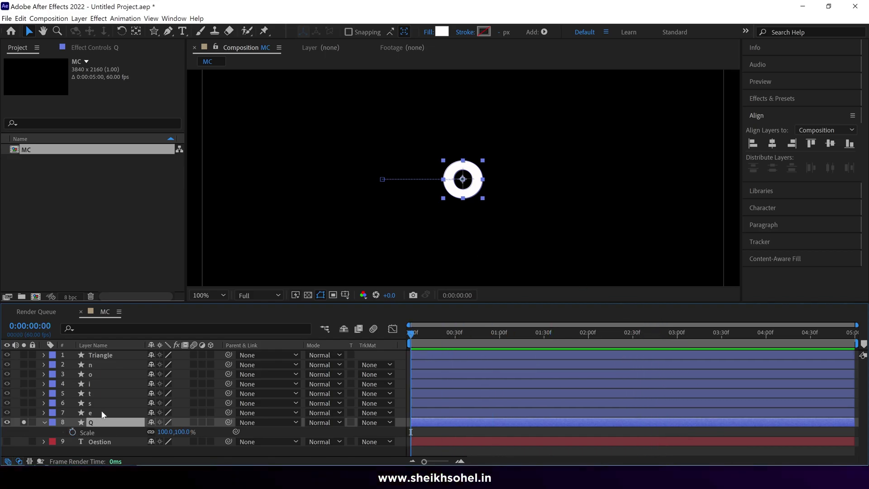
pyautogui.click(73, 432)
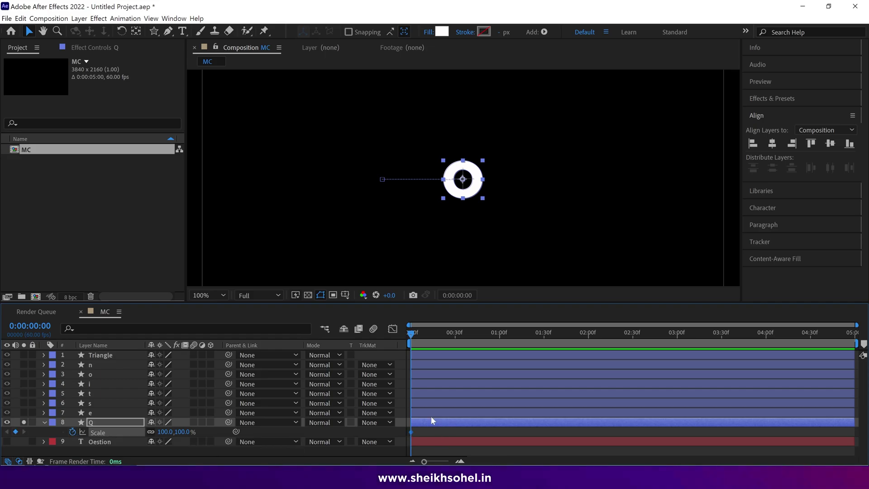
pyautogui.click(430, 333)
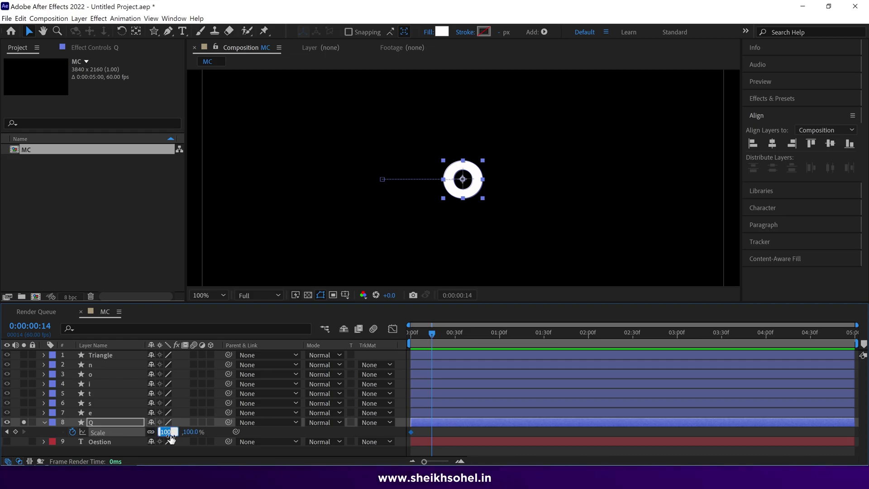
pyautogui.write('110')
pyautogui.press('Return')
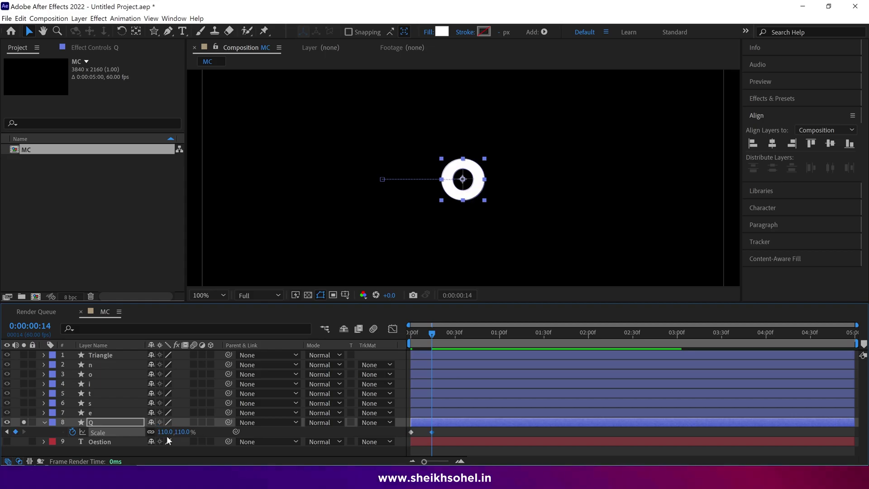
# Add Scale keyframes of 90% at frame 30 and 100% at frame 45, set 0% at frame 0, and preview
pyautogui.moveTo(442, 337); pyautogui.dragTo(454, 335)
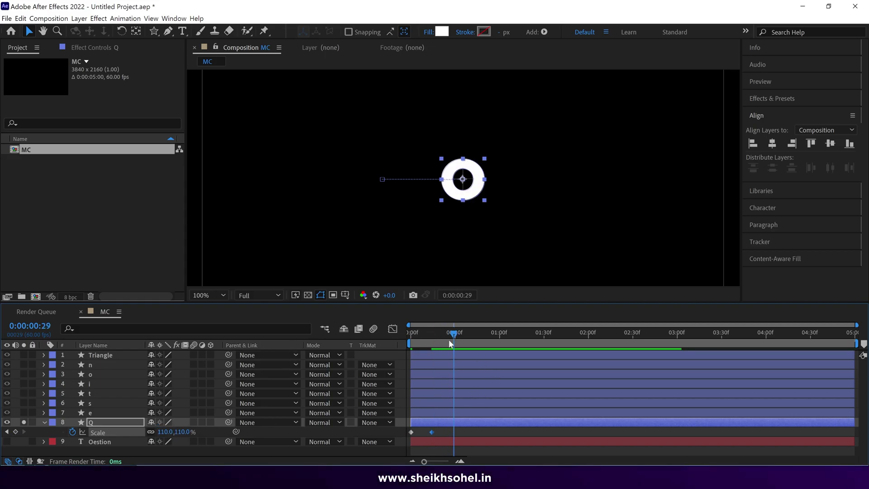
pyautogui.moveTo(454, 332); pyautogui.dragTo(455, 330)
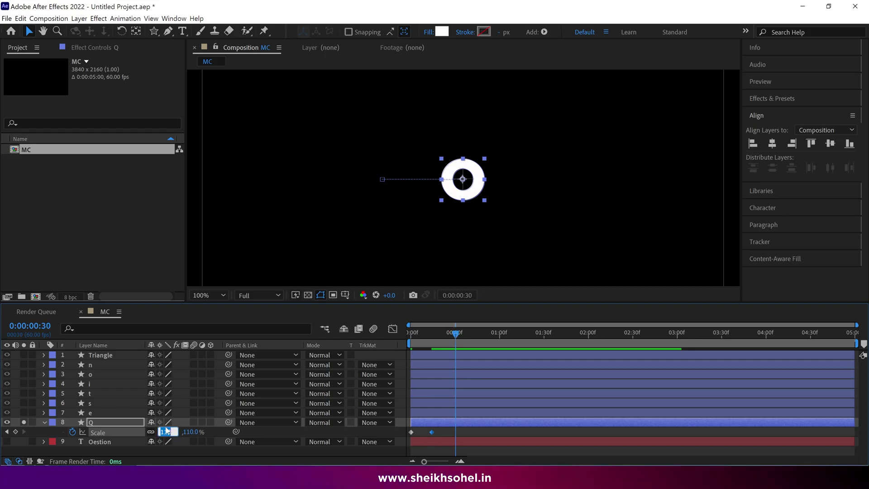
pyautogui.write('90')
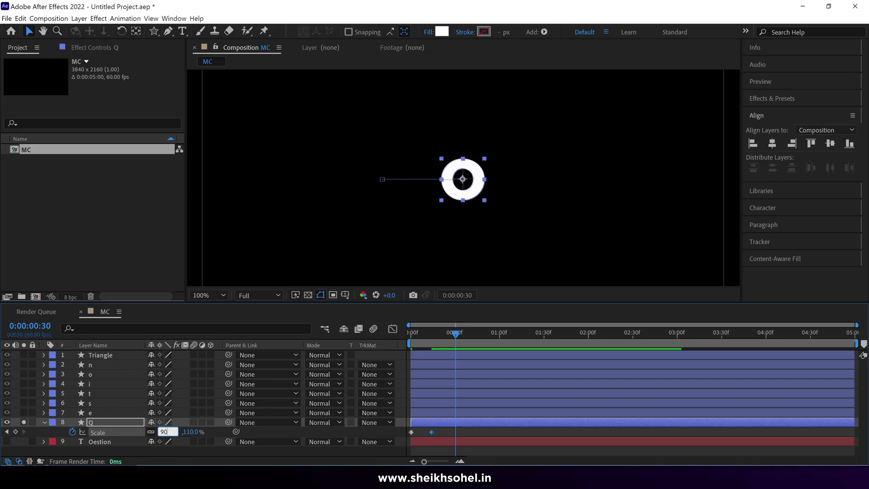
pyautogui.press('Return')
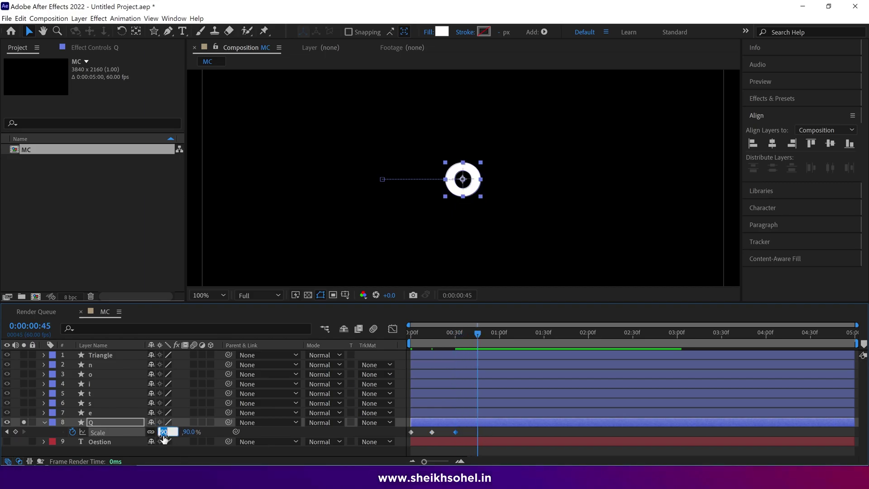
pyautogui.write('100')
pyautogui.press('Return')
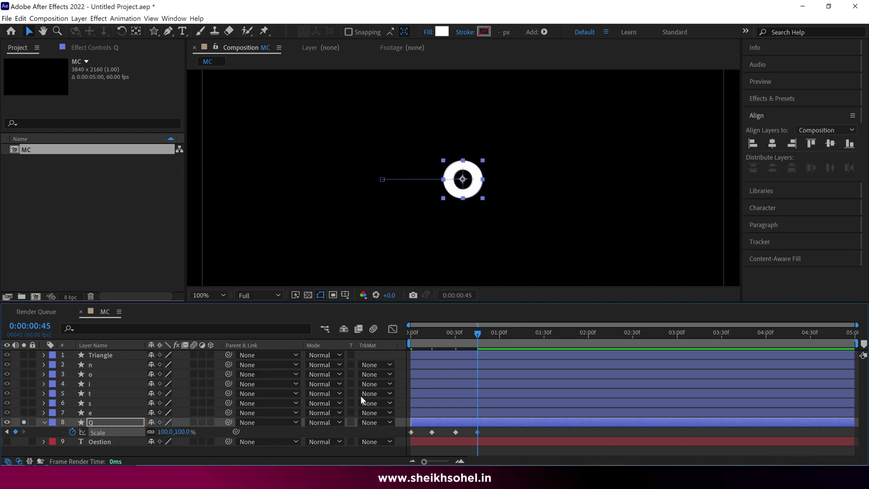
pyautogui.moveTo(469, 333); pyautogui.dragTo(379, 340)
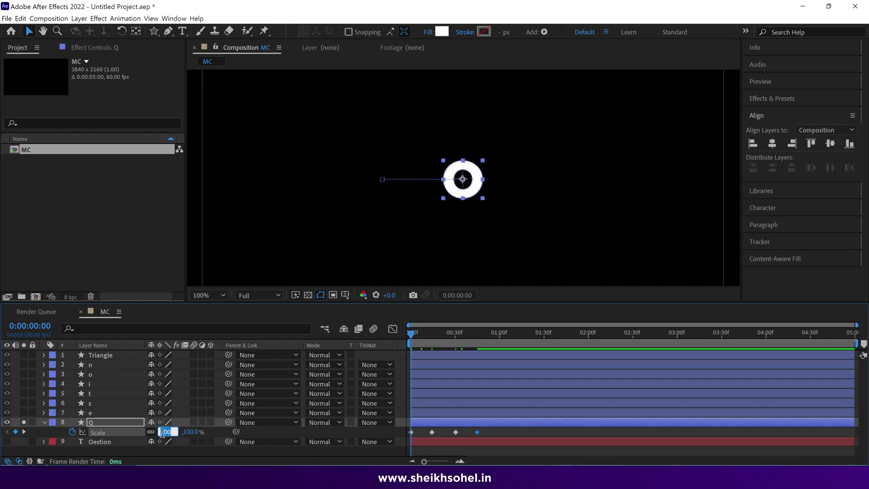
pyautogui.press('Return')
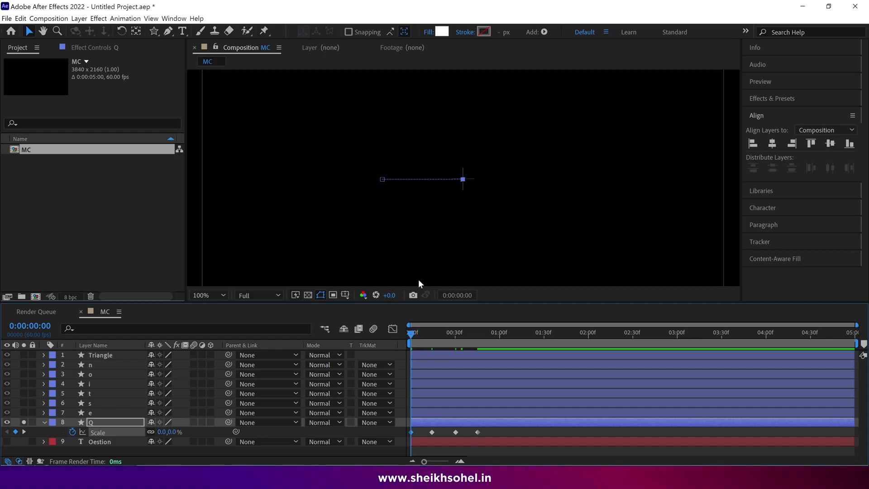
pyautogui.press(',')
pyautogui.press('space')
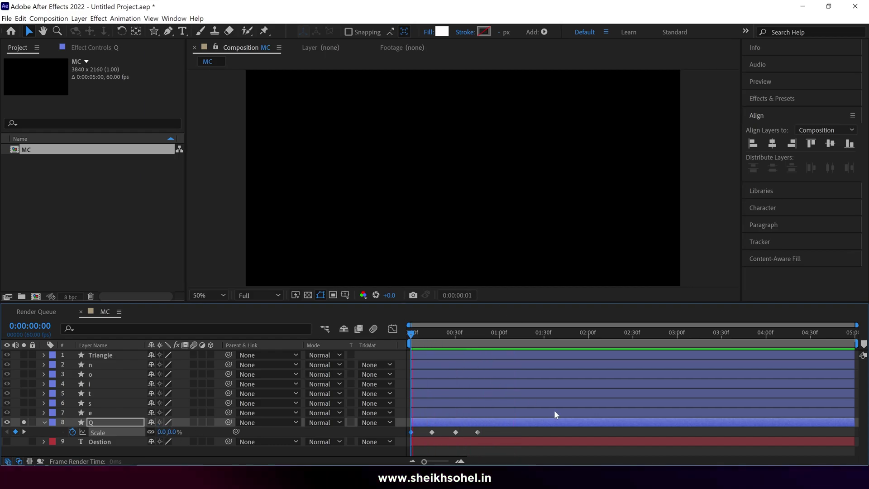
# Apply easy ease to the Q's four Scale keyframes and view their speed curve in the Graph Editor
pyautogui.press('space')
pyautogui.press('space')
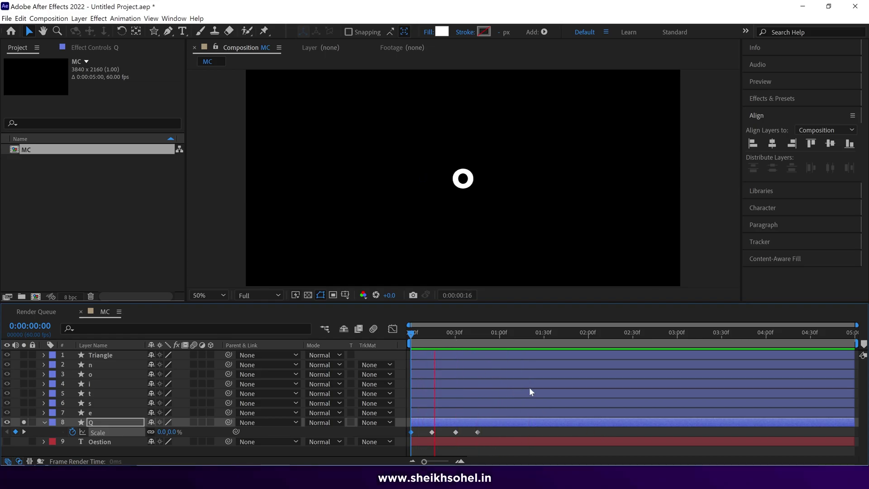
pyautogui.click(411, 334)
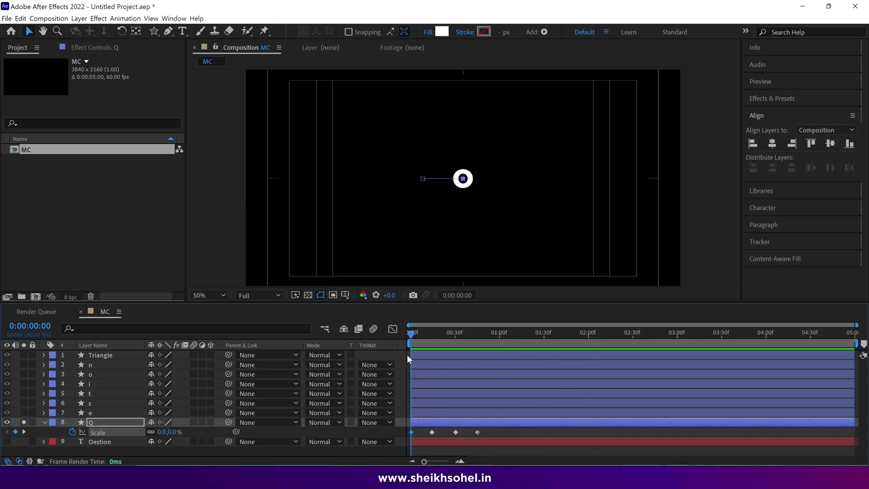
pyautogui.press('space')
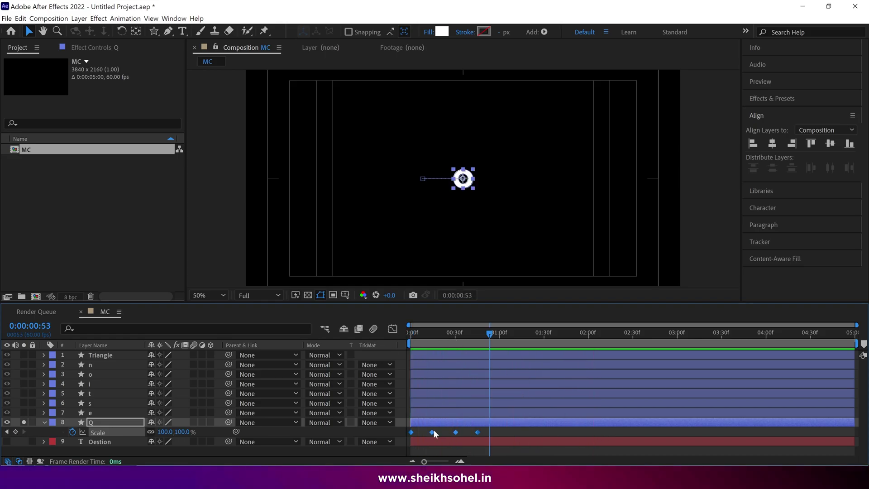
pyautogui.click(490, 432)
pyautogui.moveTo(455, 432); pyautogui.dragTo(407, 440)
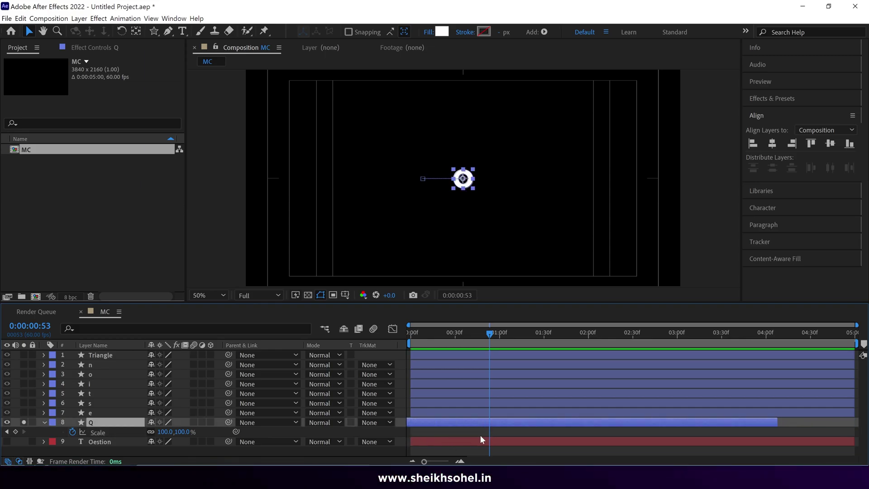
pyautogui.hotkey('ctrl', 'z')
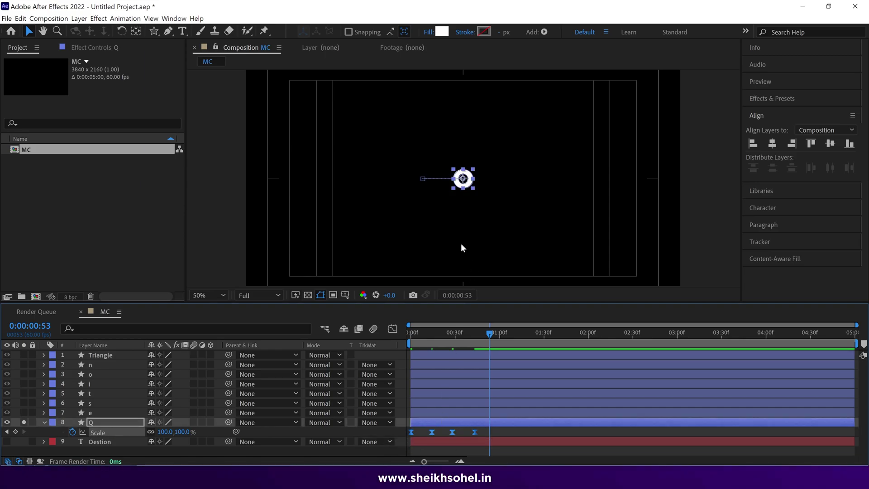
pyautogui.press('.')
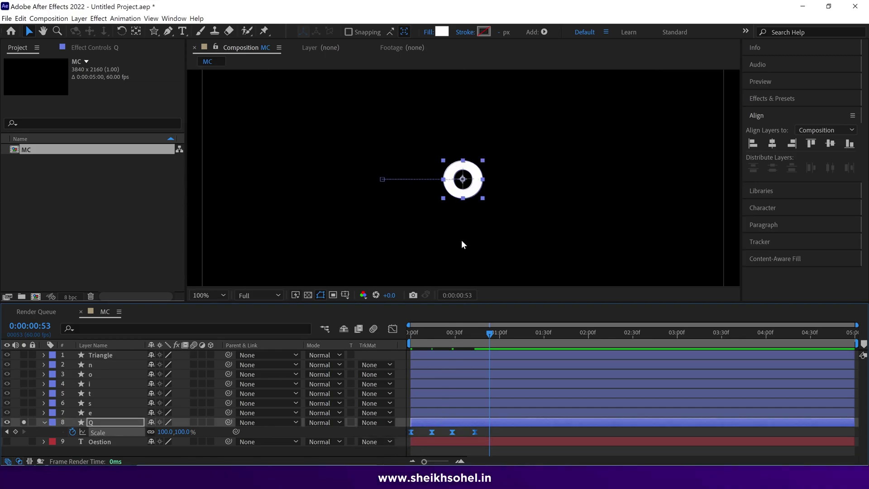
pyautogui.click(392, 329)
pyautogui.click(408, 335)
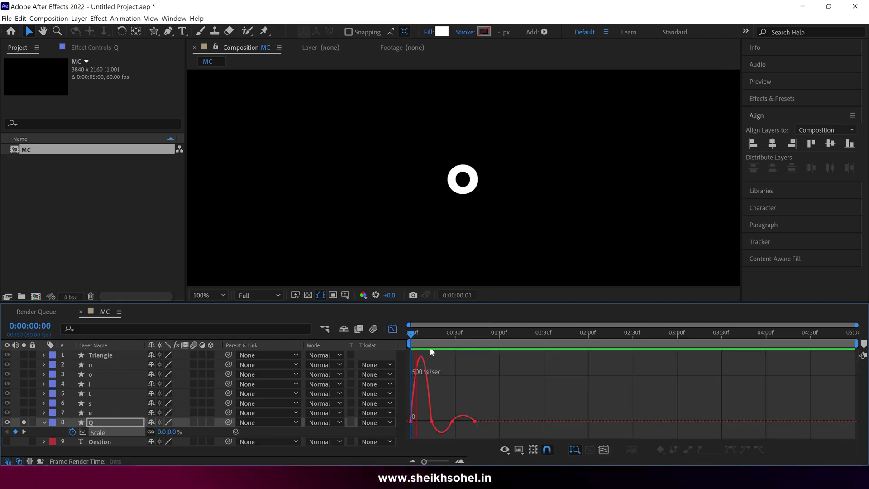
pyautogui.click(411, 336)
pyautogui.press('space')
# Squeeze the Q's Scale keyframes closer so the pop-in ends around frame 30, then replay it
pyautogui.moveTo(484, 429); pyautogui.dragTo(407, 437)
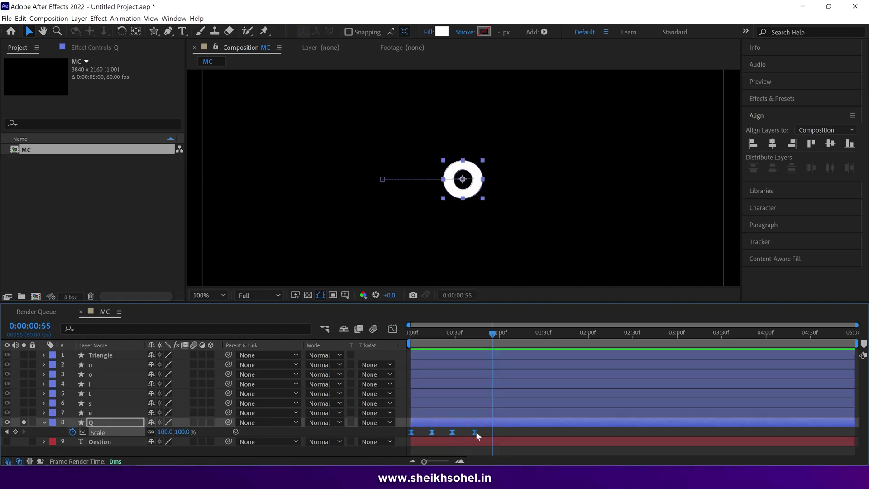
pyautogui.moveTo(473, 434)
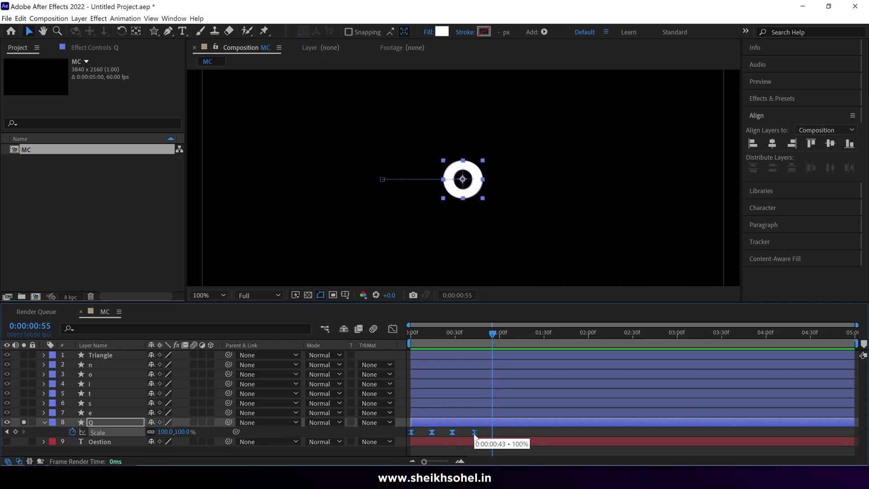
pyautogui.moveTo(460, 433); pyautogui.dragTo(455, 433)
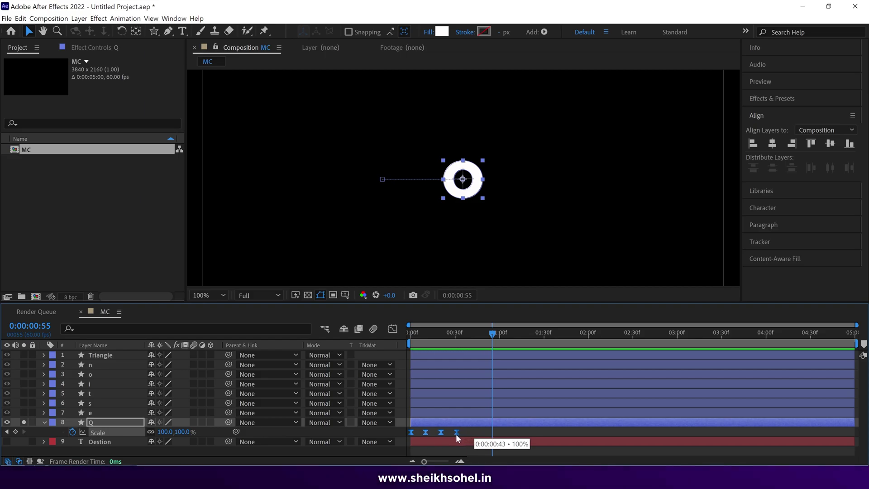
pyautogui.moveTo(415, 336); pyautogui.dragTo(409, 334)
pyautogui.scroll(-1, 460, 249)
pyautogui.press('space')
pyautogui.press('space')
pyautogui.scroll(1, 456, 230)
pyautogui.press('space')
pyautogui.moveTo(422, 334)
pyautogui.mouseDown()
pyautogui.moveTo(398, 341)
pyautogui.moveTo(409, 335)
pyautogui.mouseUp()
pyautogui.press('space')
pyautogui.press('space')
pyautogui.press('space')
pyautogui.press('space')
pyautogui.press('space')
# Select the Triangle layer and turn on its visibility in the composition
pyautogui.press('.')
pyautogui.click(44, 422)
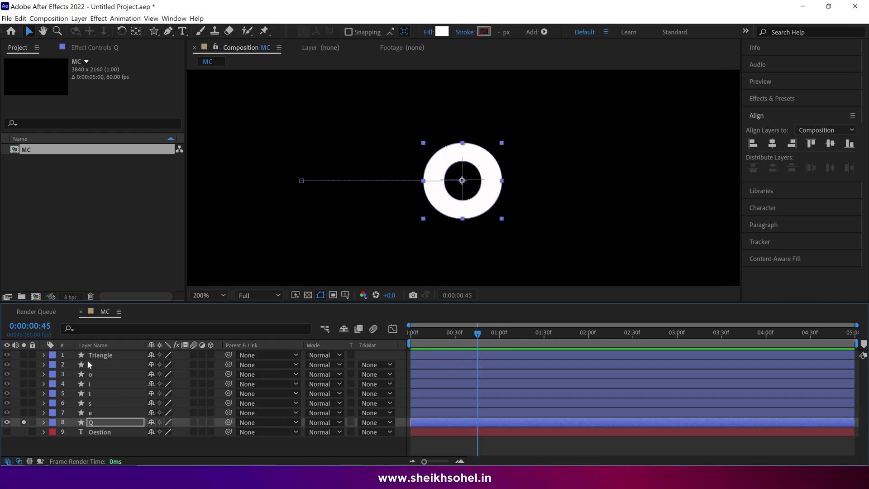
pyautogui.click(91, 357)
pyautogui.press(',')
pyautogui.click(25, 355)
pyautogui.press('.')
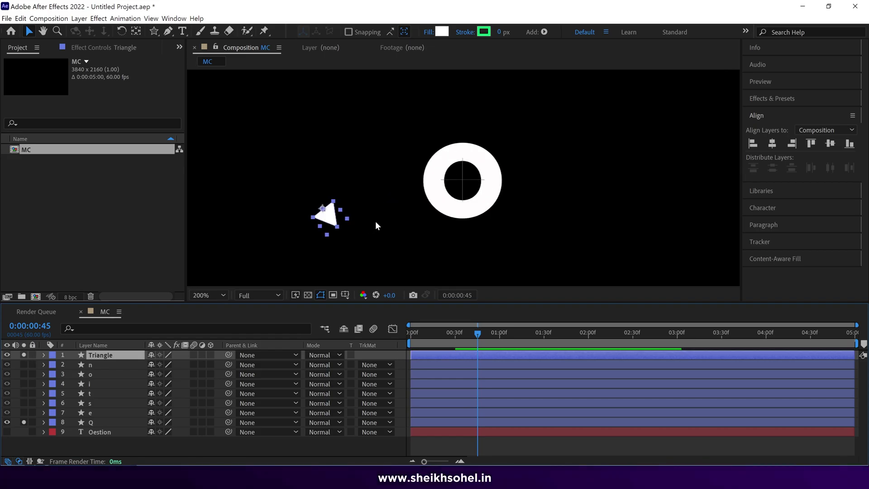
pyautogui.press(',')
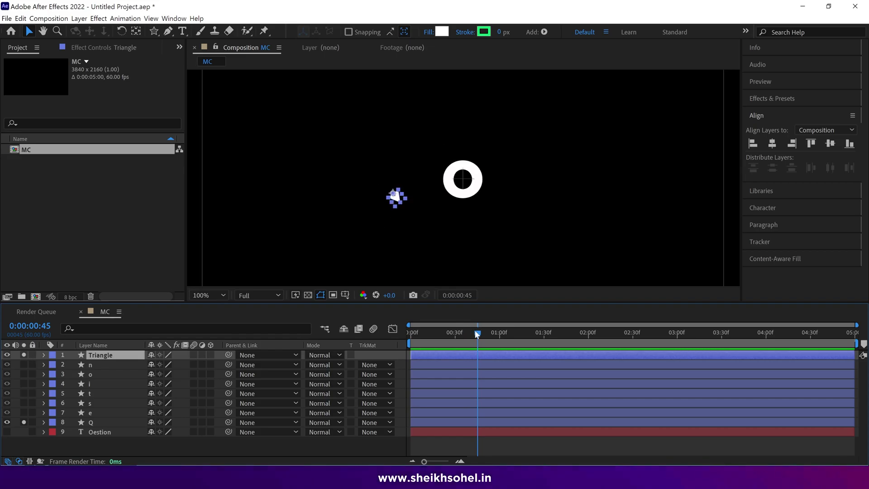
pyautogui.moveTo(491, 336); pyautogui.dragTo(779, 338)
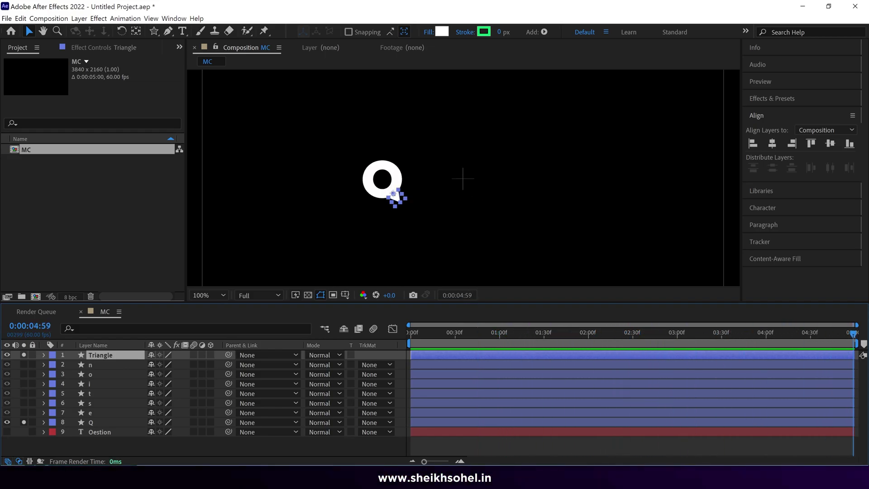
pyautogui.scroll(1, 330, 172)
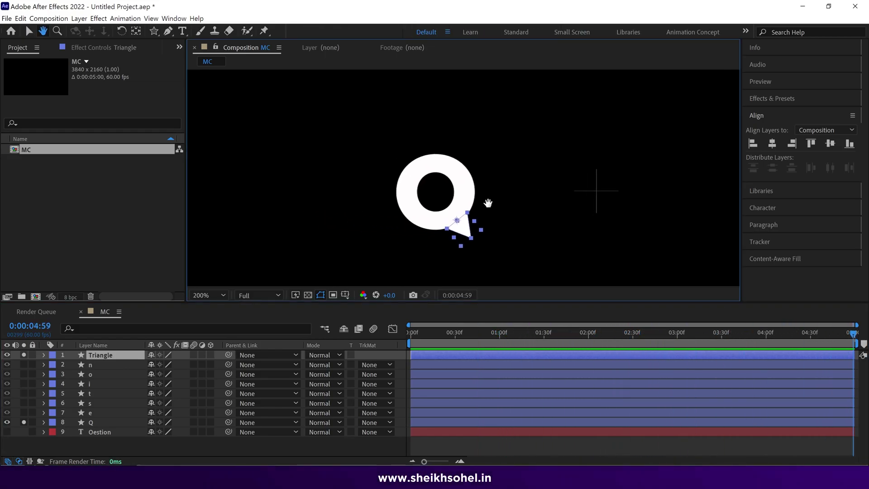
pyautogui.scroll(1, 495, 151)
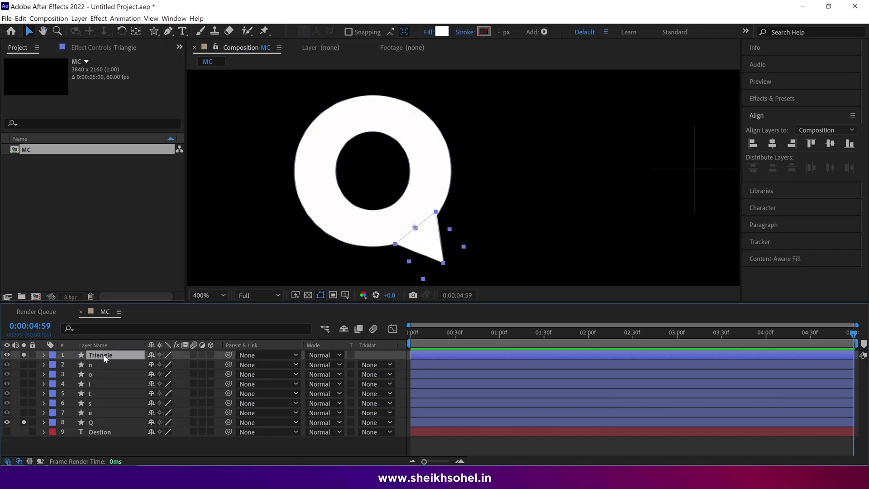
# Parent the Triangle to layer 8 'Q' with the pick whip, then test-move Q and undo
pyautogui.click(103, 423)
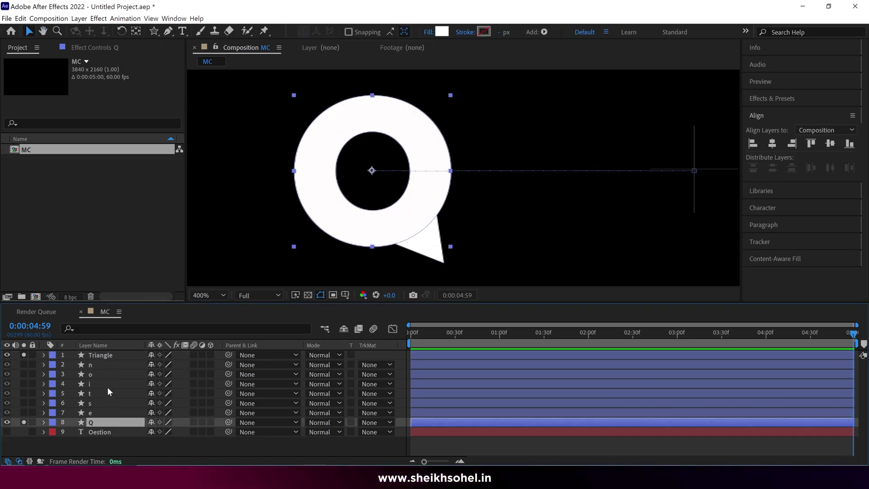
pyautogui.click(119, 355)
pyautogui.moveTo(228, 354); pyautogui.dragTo(95, 423)
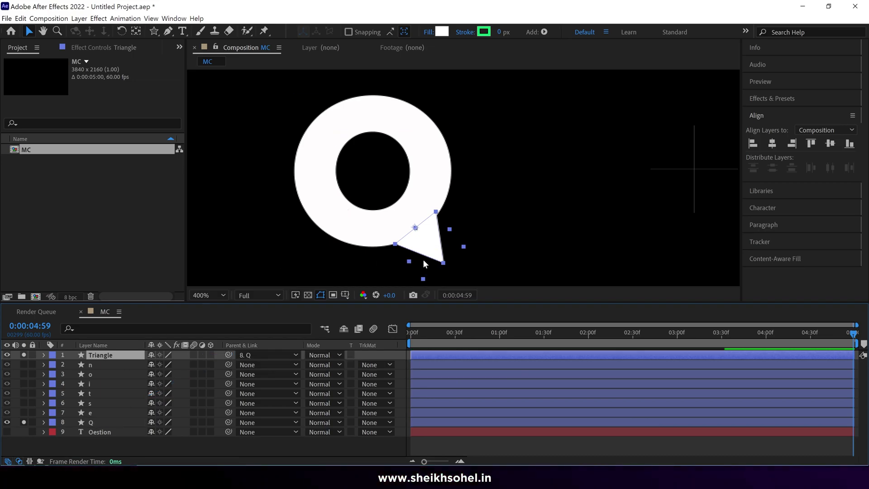
pyautogui.click(326, 182)
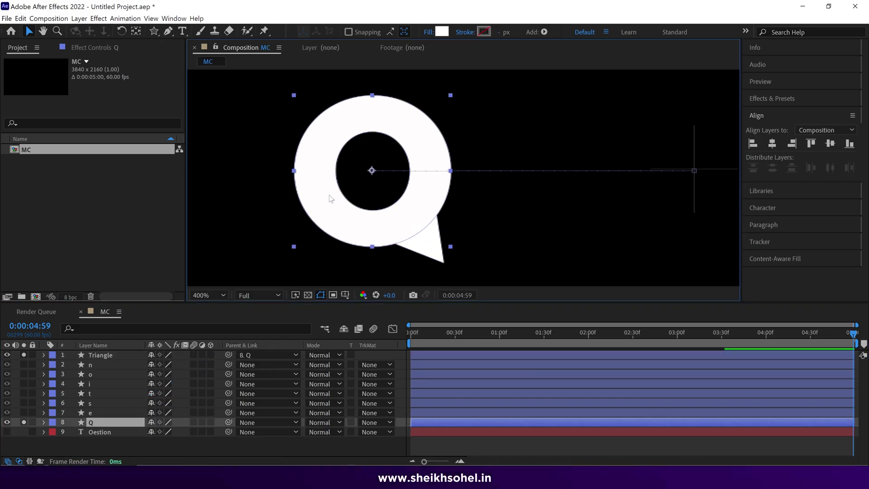
pyautogui.moveTo(318, 207)
pyautogui.mouseDown()
pyautogui.moveTo(307, 188)
pyautogui.moveTo(327, 194)
pyautogui.mouseUp()
pyautogui.hotkey('ctrl', 'z')
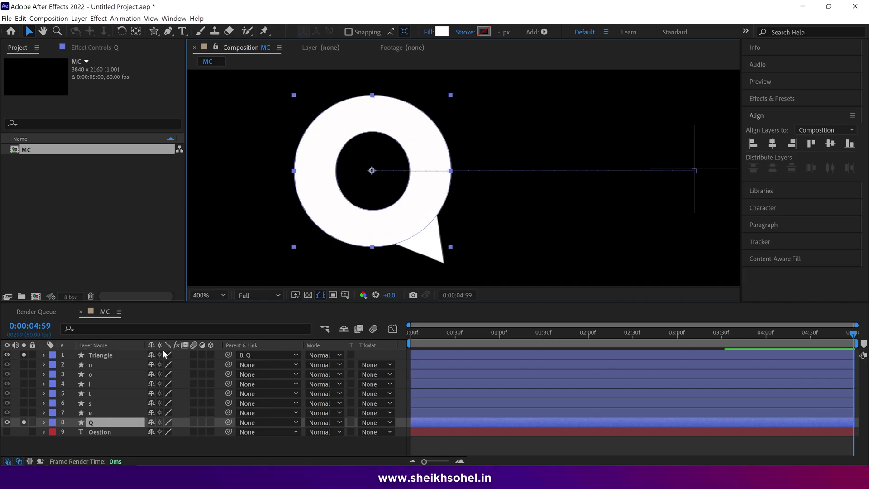
pyautogui.click(111, 356)
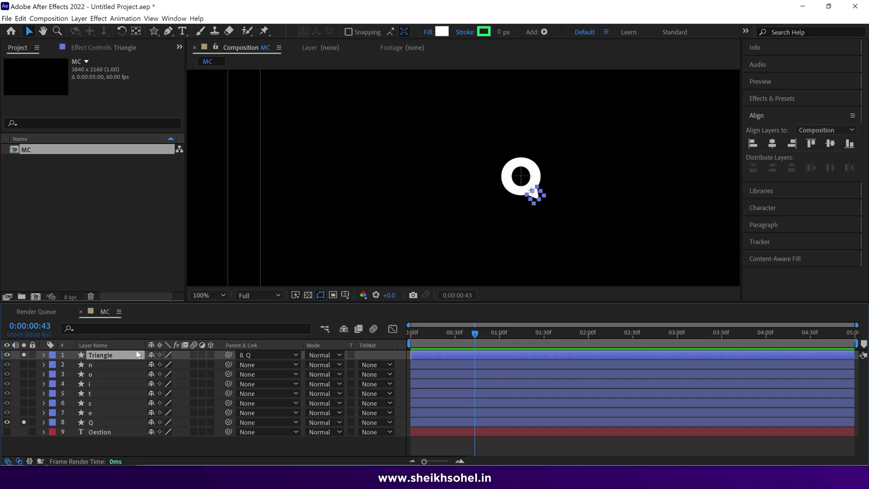
# Set Position and Scale keyframes on the Triangle at 0:43 and show both properties
pyautogui.press('p')
pyautogui.click(72, 365)
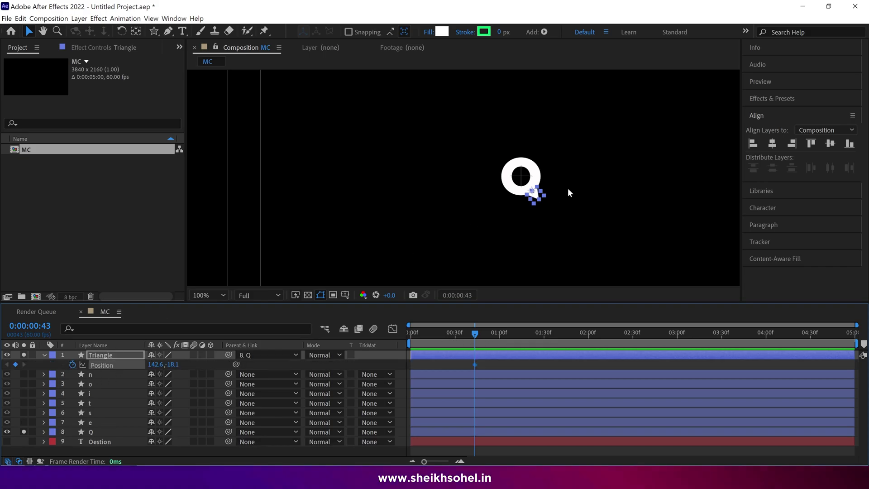
pyautogui.scroll(1, 568, 188)
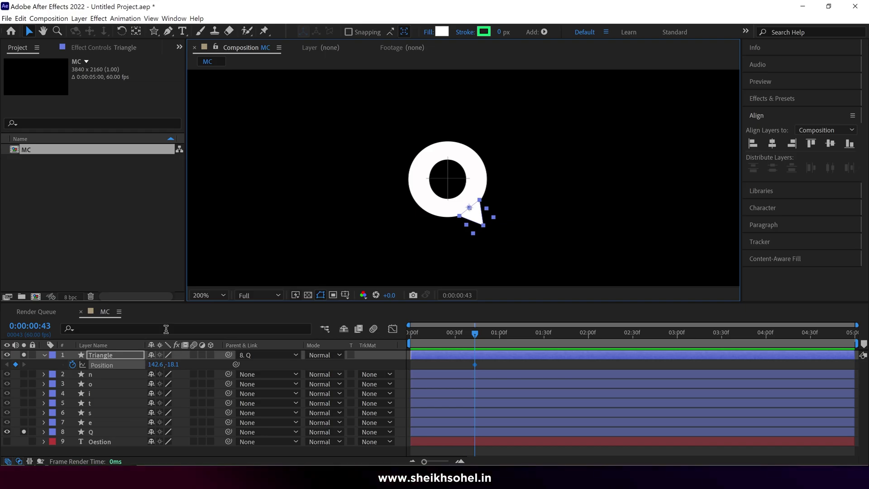
pyautogui.press('s')
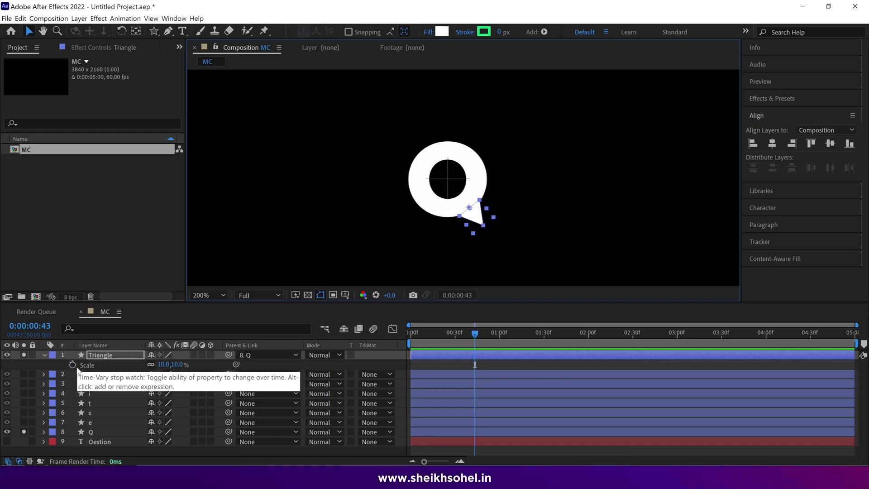
pyautogui.click(72, 365)
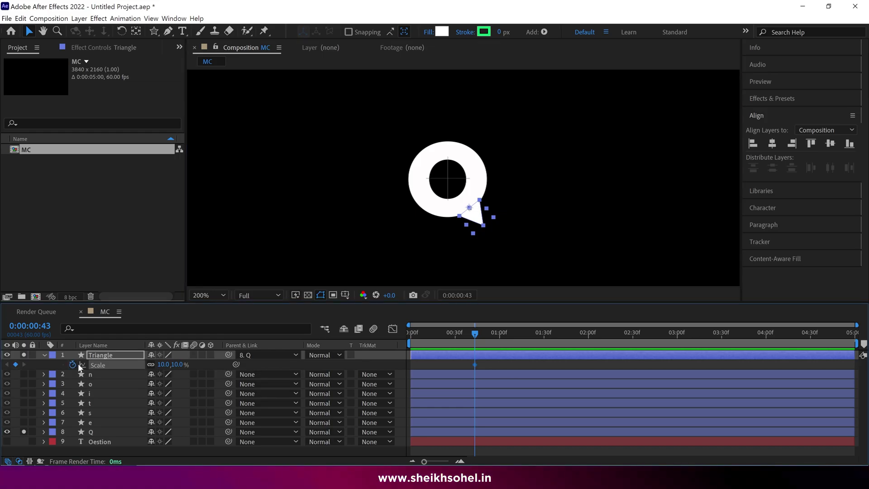
pyautogui.hotkey('alt', 'shift', 'p')
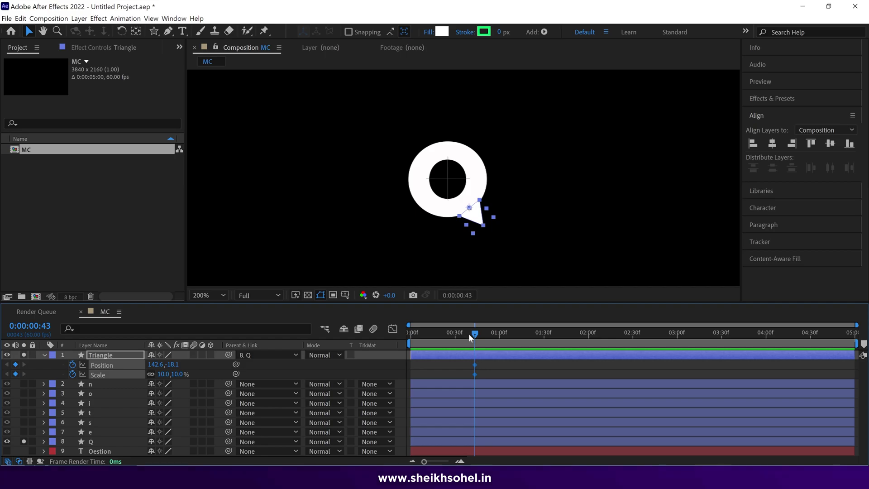
pyautogui.moveTo(471, 336); pyautogui.dragTo(461, 338)
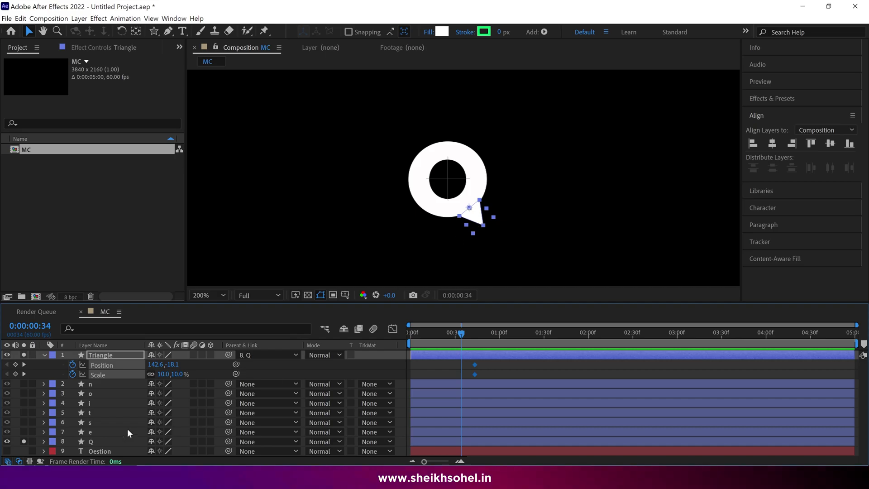
# At frame 34, move the Triangle into the centre of the Q's ring and shrink it
pyautogui.click(104, 354)
pyautogui.moveTo(473, 221); pyautogui.dragTo(434, 158)
pyautogui.moveTo(163, 374); pyautogui.dragTo(137, 375)
pyautogui.press('.')
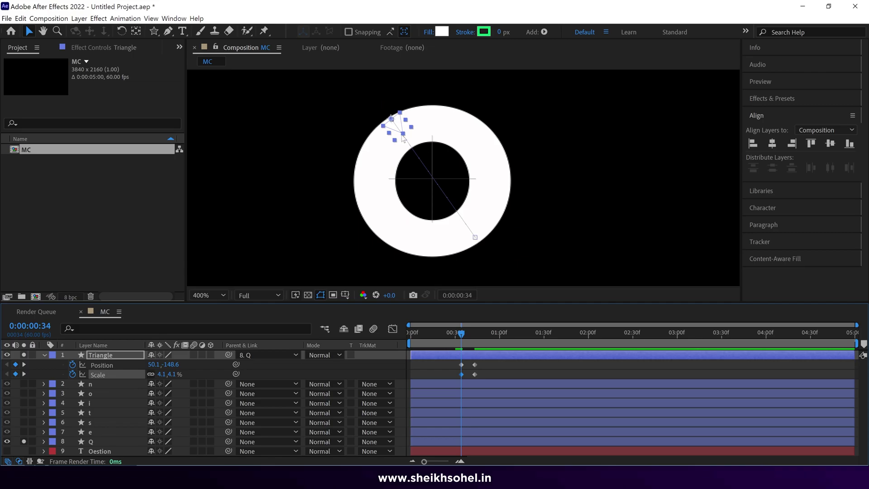
pyautogui.press(',')
pyautogui.moveTo(461, 333); pyautogui.dragTo(487, 336)
# Push the Triangle past its tail position, then paste the original Position keyframe later for an overshoot
pyautogui.moveTo(478, 221); pyautogui.dragTo(485, 226)
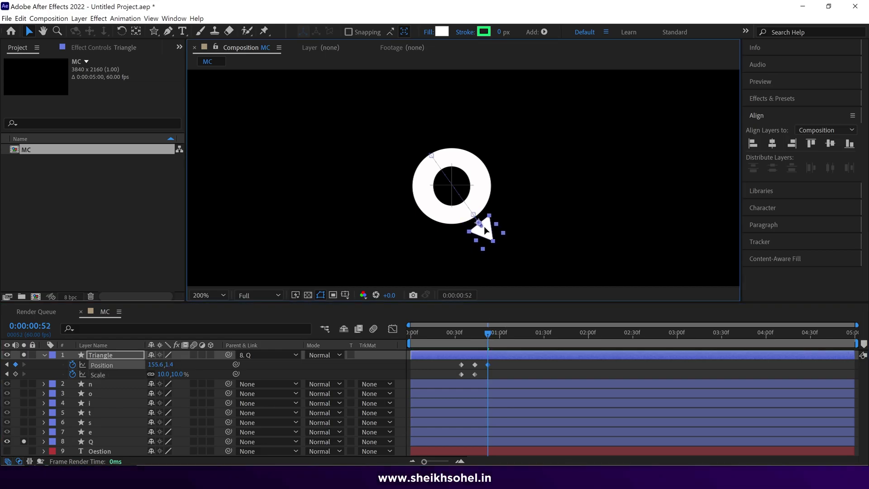
pyautogui.moveTo(485, 337)
pyautogui.mouseDown()
pyautogui.moveTo(463, 339)
pyautogui.moveTo(498, 333)
pyautogui.mouseUp()
pyautogui.moveTo(479, 362); pyautogui.dragTo(472, 376)
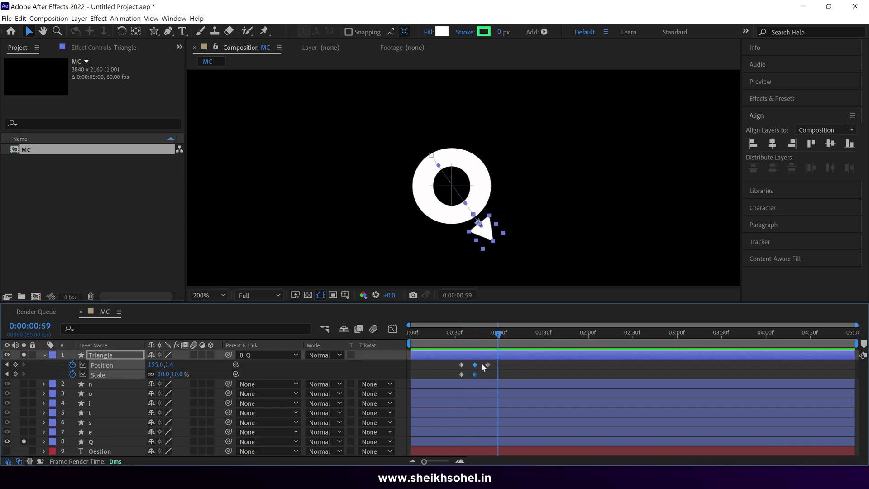
pyautogui.click(475, 366)
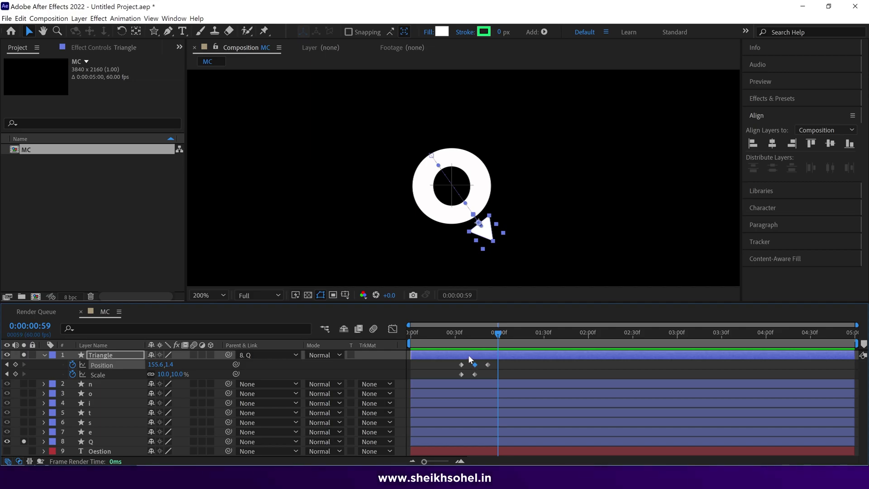
pyautogui.click(468, 358)
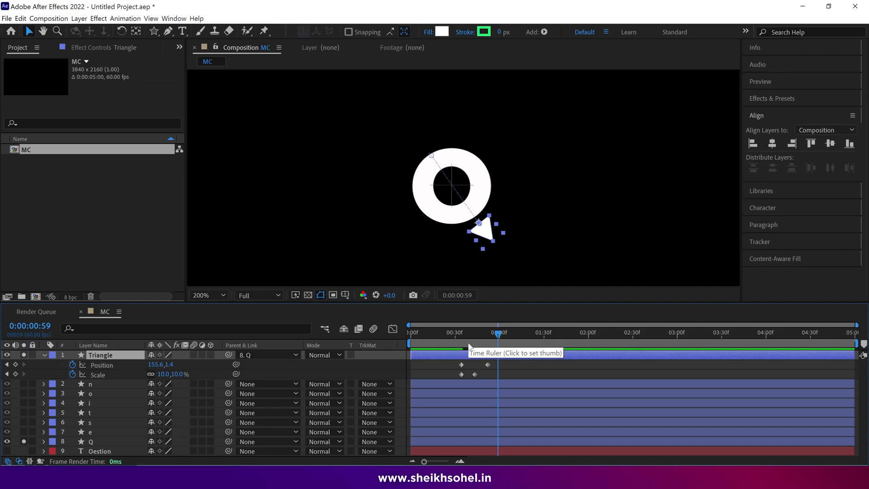
pyautogui.hotkey('ctrl', 'z')
pyautogui.hotkey('ctrl', 'v')
pyautogui.moveTo(498, 364); pyautogui.dragTo(502, 364)
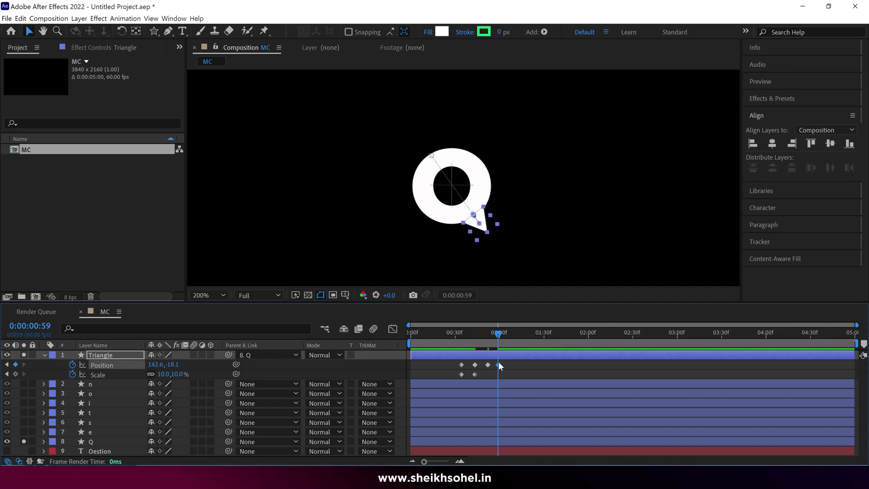
pyautogui.click(462, 335)
pyautogui.press('space')
pyautogui.click(463, 336)
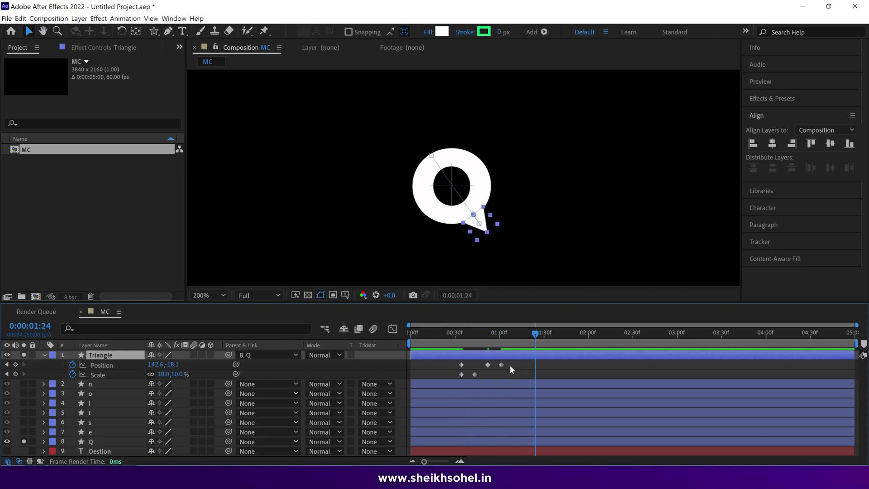
pyautogui.moveTo(512, 364); pyautogui.dragTo(476, 370)
pyautogui.click(459, 332)
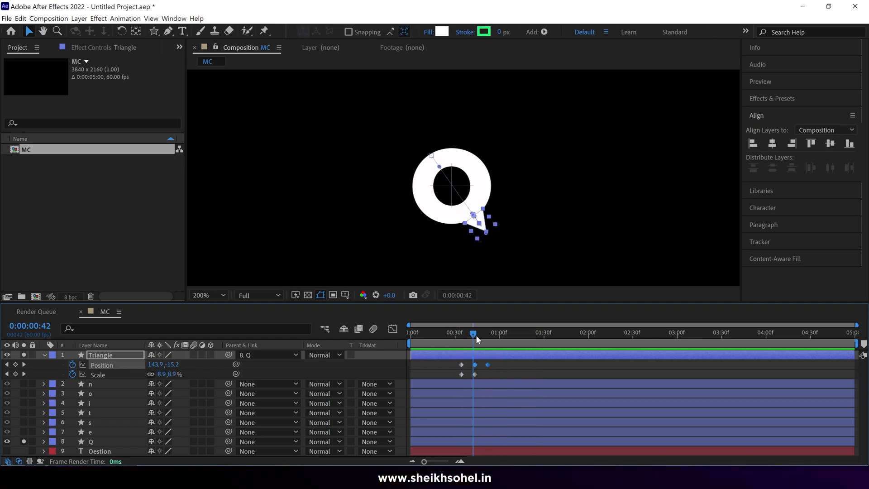
# Straighten the Triangle's curved motion path at its keyframe with the Convert Vertex tool
pyautogui.press('pagedown')
pyautogui.press('pagedown')
pyautogui.press('pagedown')
pyautogui.scroll(3, 452, 214)
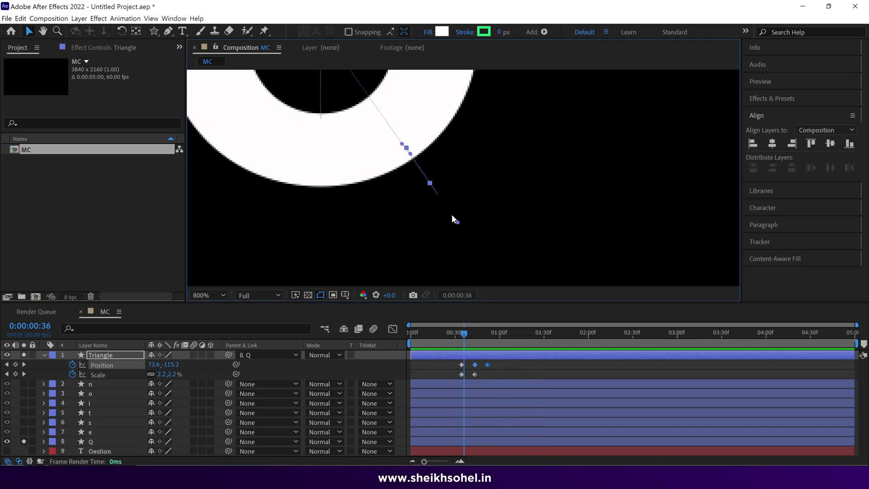
pyautogui.moveTo(458, 225); pyautogui.dragTo(416, 193)
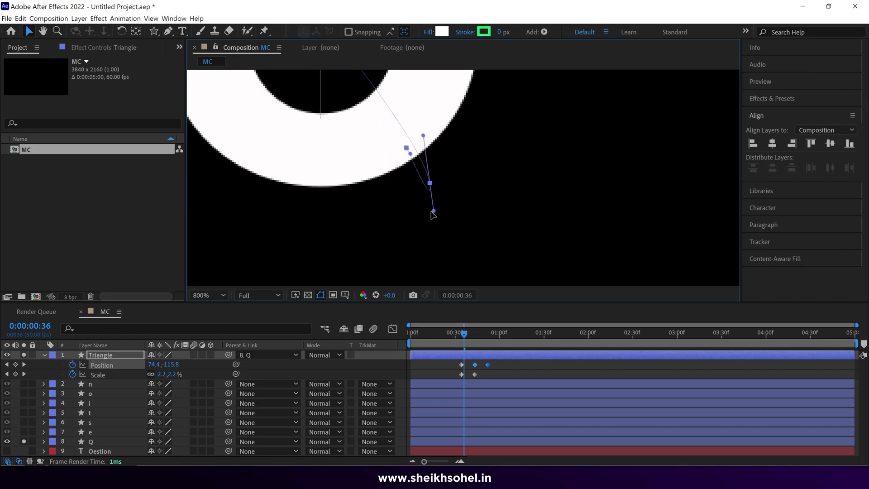
pyautogui.press('g')
pyautogui.press('v')
pyautogui.press('g')
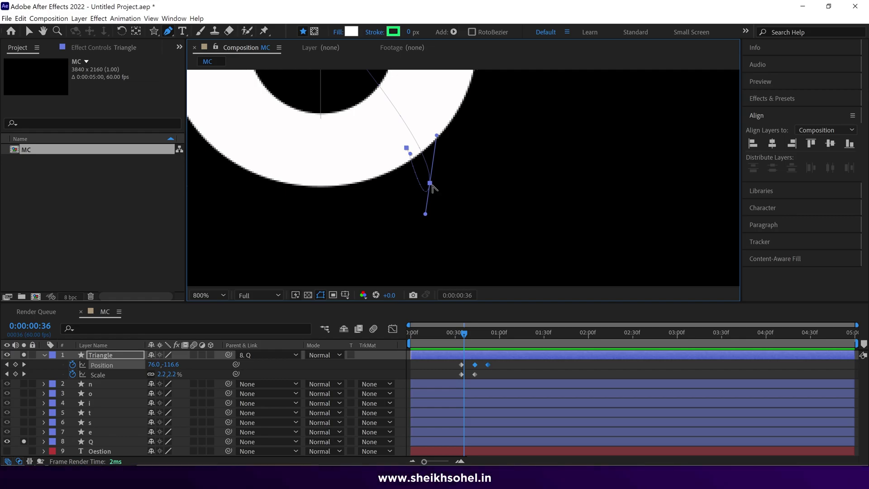
pyautogui.moveTo(168, 31)
pyautogui.mouseDown()
pyautogui.moveTo(202, 53)
pyautogui.moveTo(176, 49)
pyautogui.moveTo(169, 34)
pyautogui.mouseUp()
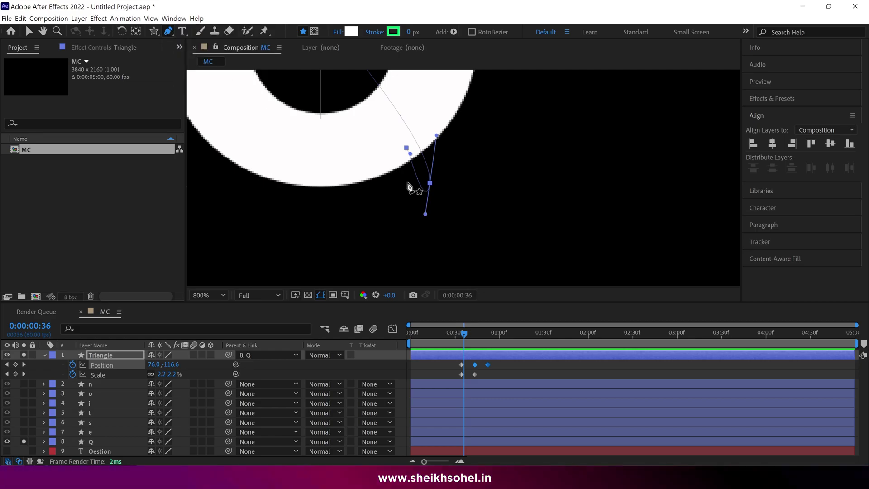
pyautogui.click(429, 183)
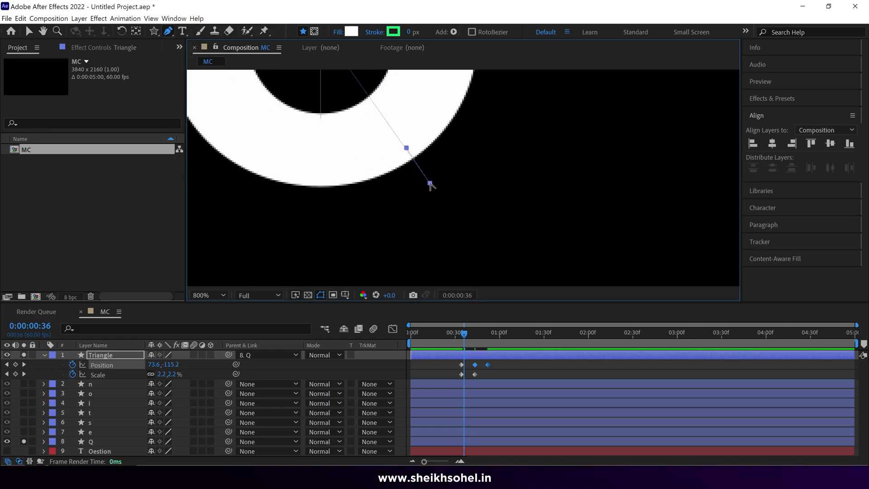
pyautogui.press('v')
# Apply easy ease to all of the Triangle's Position and Scale keyframes
pyautogui.moveTo(500, 361); pyautogui.dragTo(457, 378)
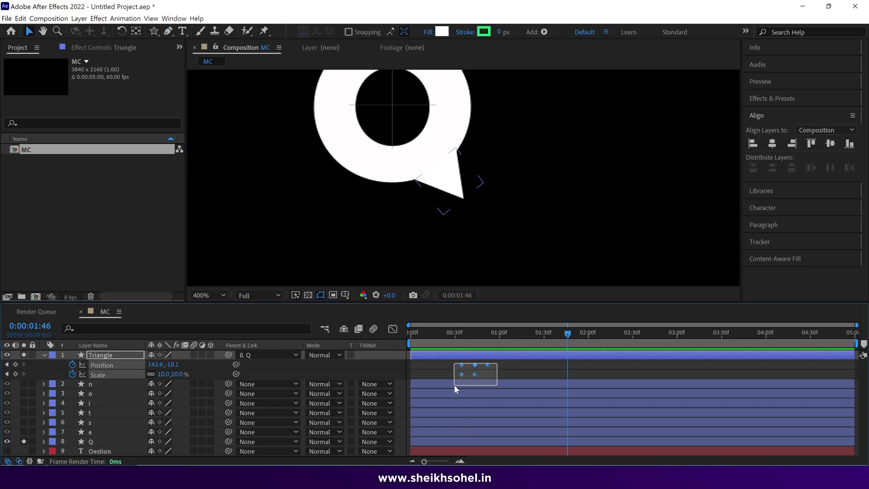
pyautogui.press('F9')
pyautogui.click(458, 333)
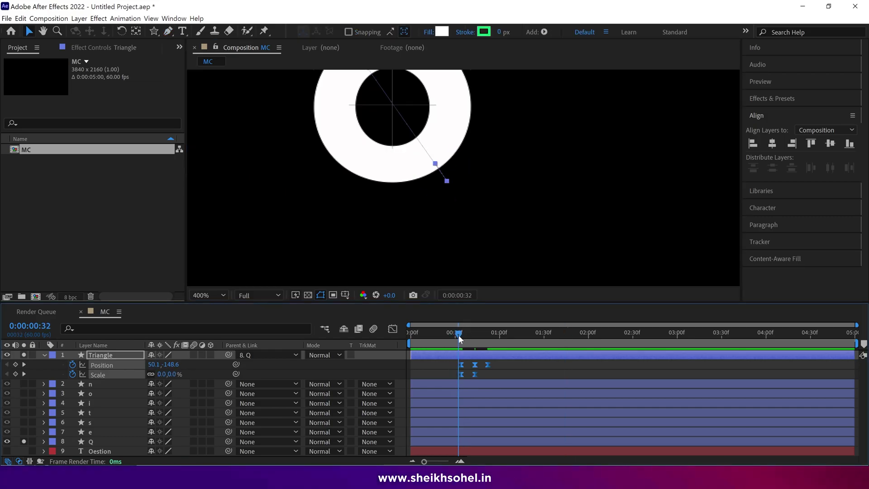
# Drag the Triangle's last keyframe later to lengthen its pop-in, and preview it
pyautogui.press(',')
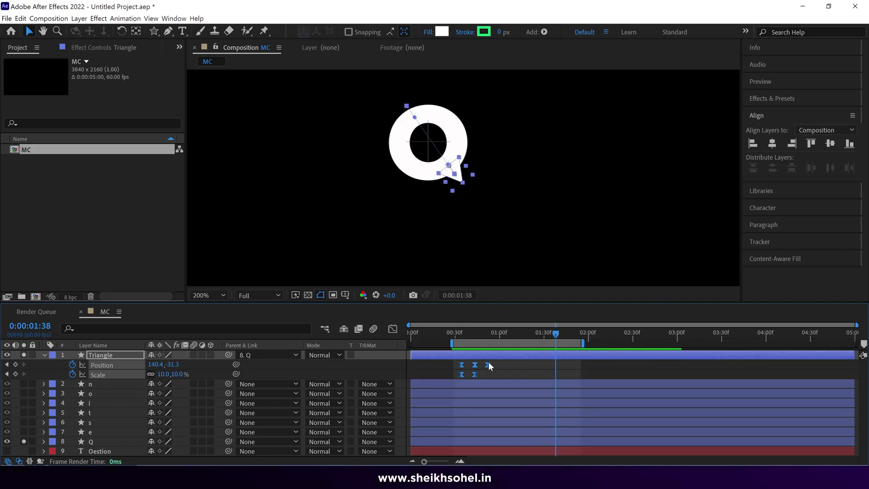
pyautogui.moveTo(487, 365); pyautogui.dragTo(500, 364)
pyautogui.click(461, 333)
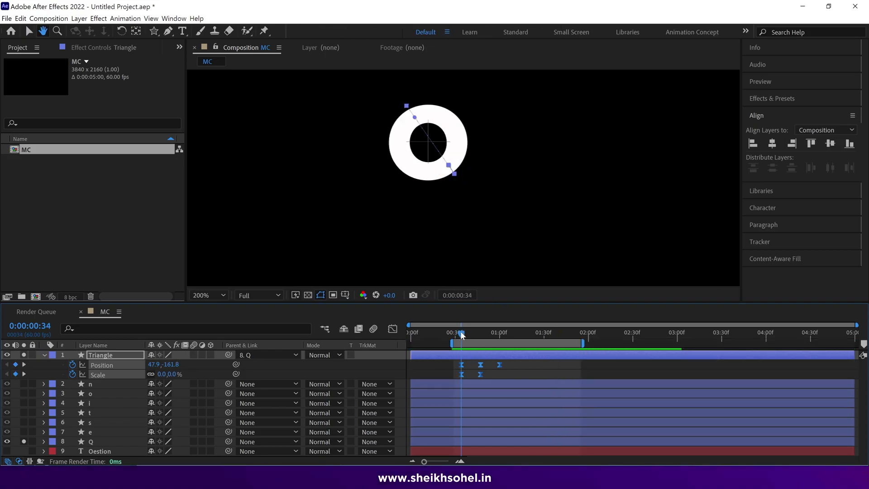
pyautogui.press('space')
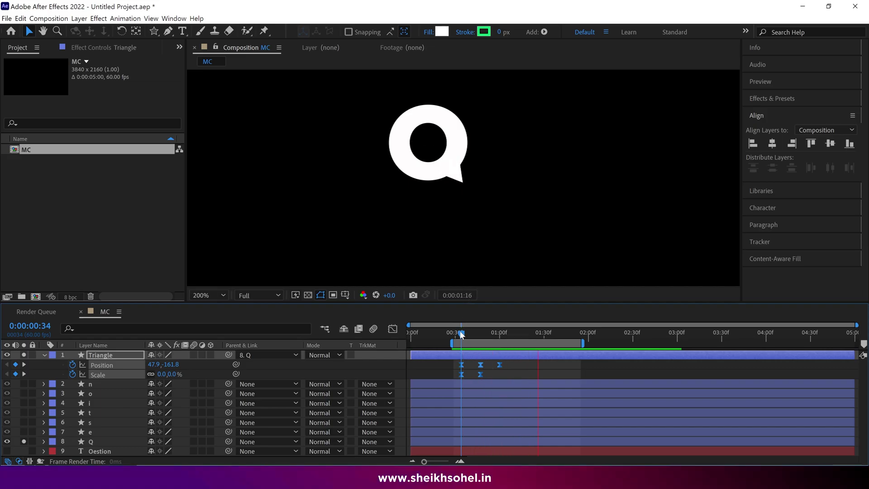
pyautogui.moveTo(460, 334); pyautogui.dragTo(517, 366)
# Add a Triangle Position keyframe near one second and nudge the Triangle up and left
pyautogui.press('.')
pyautogui.click(16, 365)
pyautogui.press('k')
pyautogui.moveTo(444, 205); pyautogui.dragTo(438, 236)
pyautogui.press('j')
pyautogui.click(500, 365)
pyautogui.moveTo(479, 335); pyautogui.dragTo(501, 340)
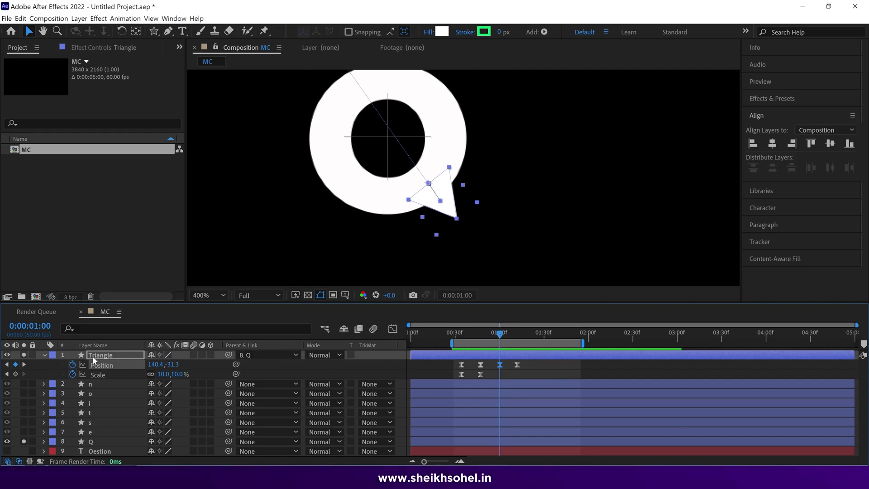
pyautogui.moveTo(447, 205); pyautogui.dragTo(440, 194)
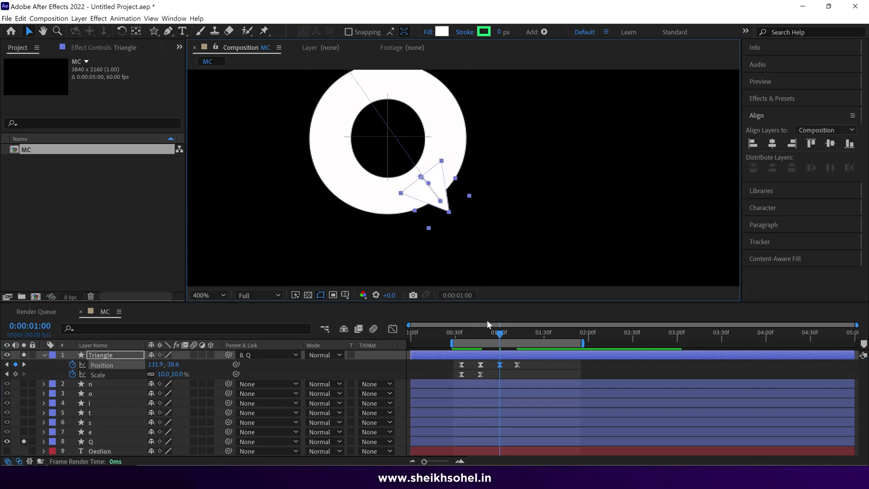
pyautogui.moveTo(498, 334); pyautogui.dragTo(509, 336)
# Preview the Q and Triangle pop-in animation several times from around frame 37
pyautogui.press('space')
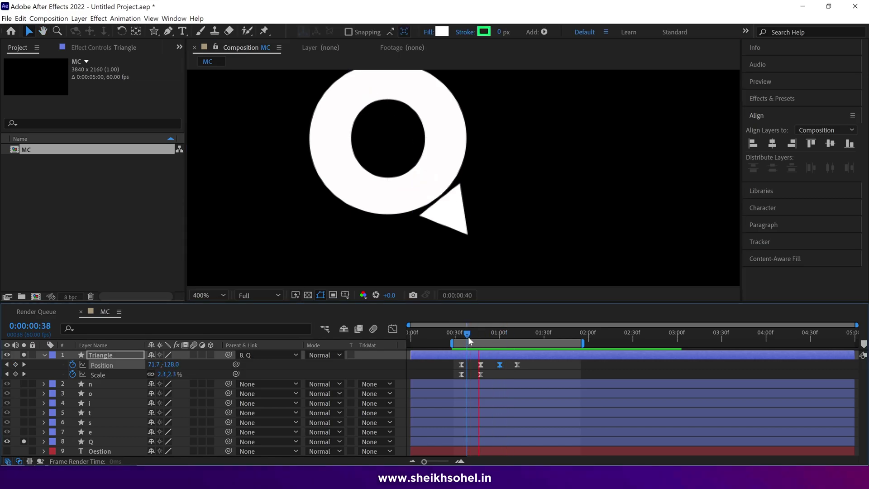
pyautogui.click(475, 336)
pyautogui.scroll(-1, 469, 256)
pyautogui.press('space')
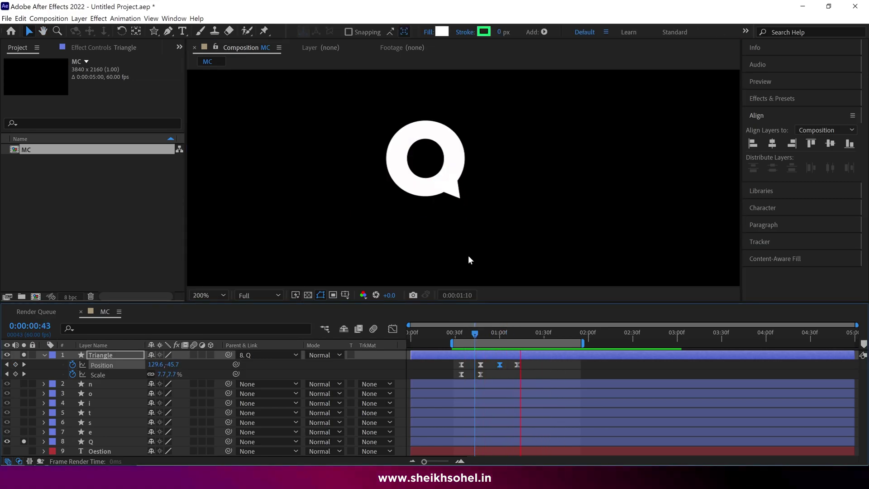
pyautogui.click(466, 335)
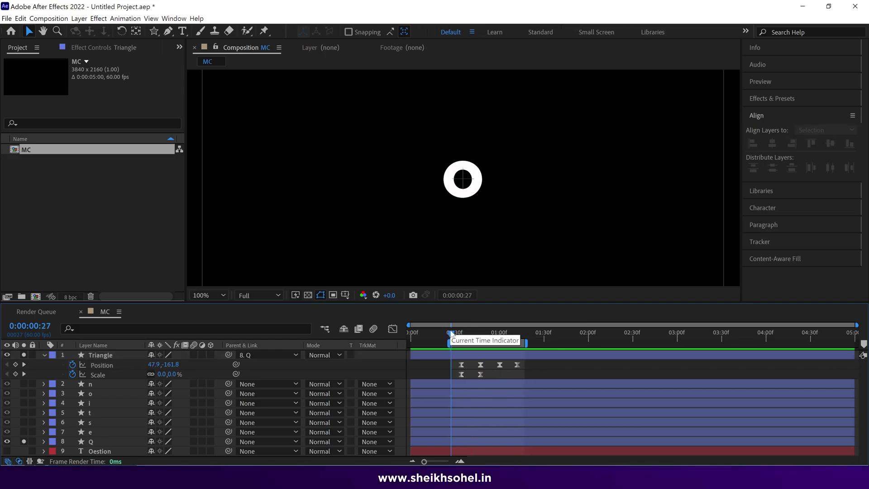
pyautogui.press('space')
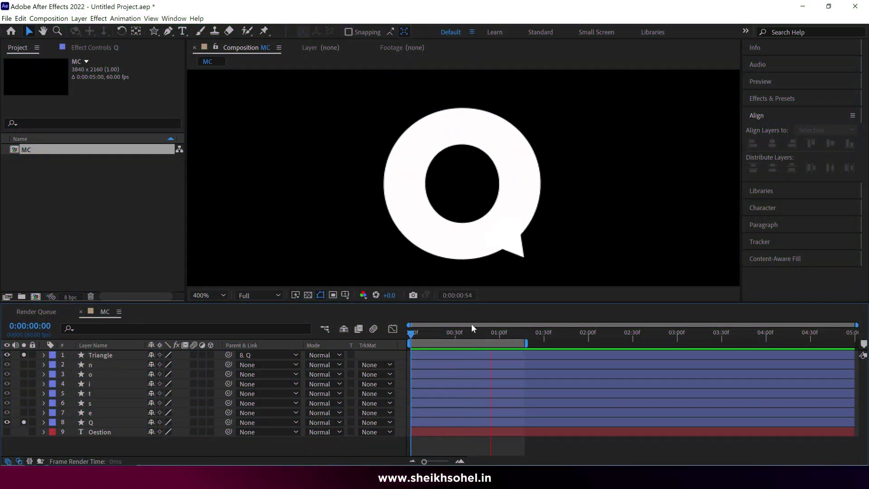
pyautogui.moveTo(472, 328); pyautogui.dragTo(485, 332)
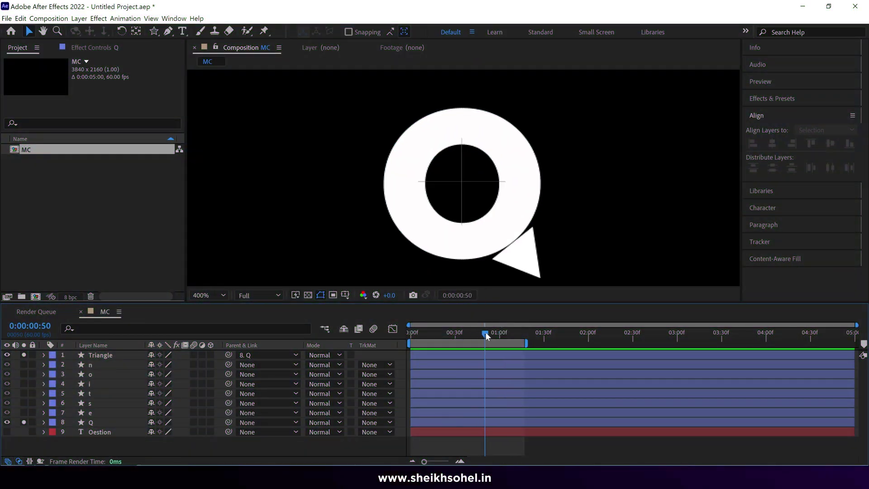
# Filter the Q layer's properties for 'path' and keyframe both ring paths at 0:44
pyautogui.click(459, 229)
pyautogui.click(103, 333)
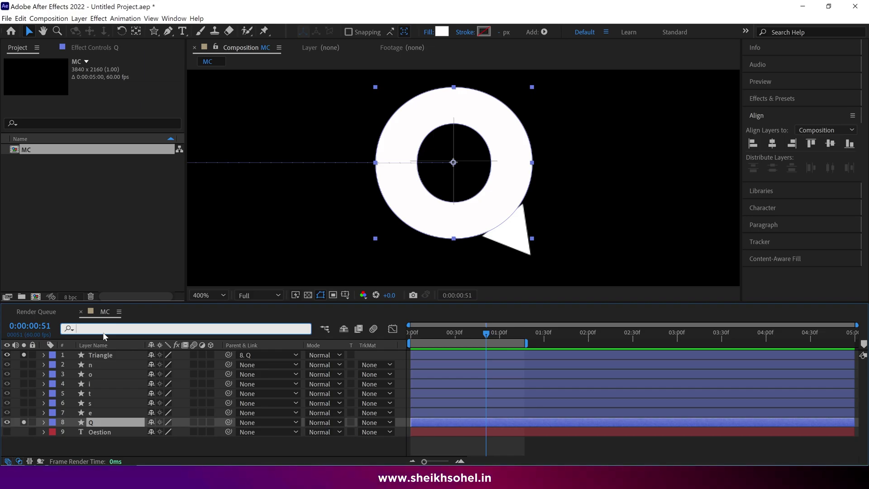
pyautogui.write('path')
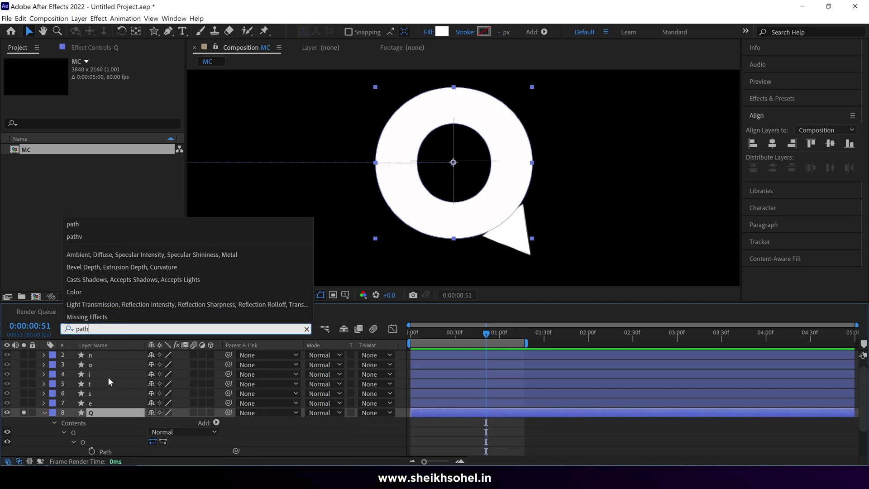
pyautogui.scroll(-1, 109, 383)
pyautogui.click(108, 396)
pyautogui.click(92, 422)
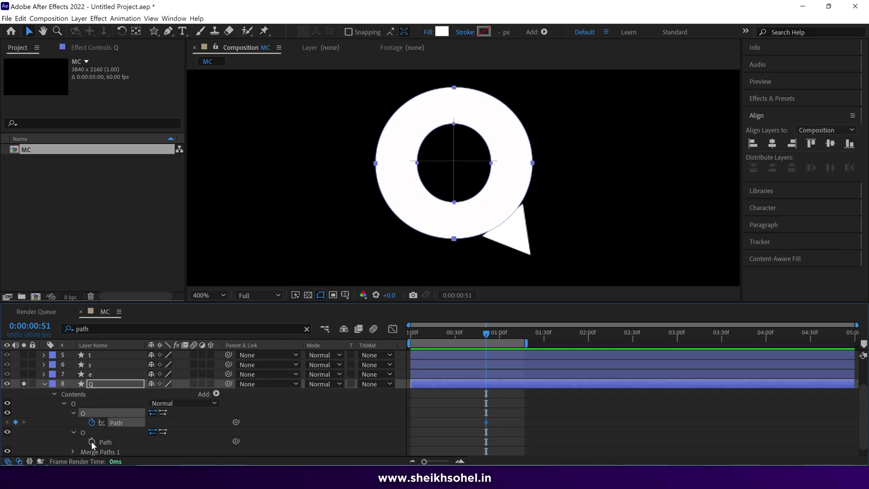
pyautogui.click(92, 442)
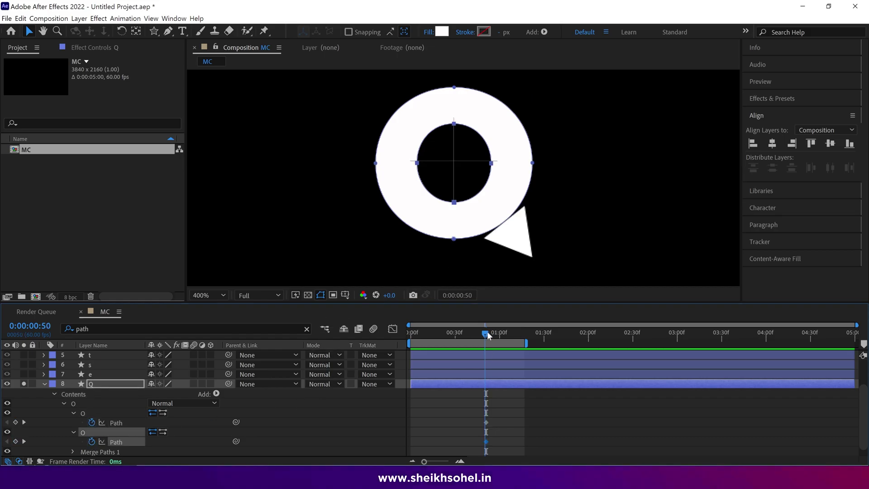
pyautogui.moveTo(488, 335); pyautogui.dragTo(478, 336)
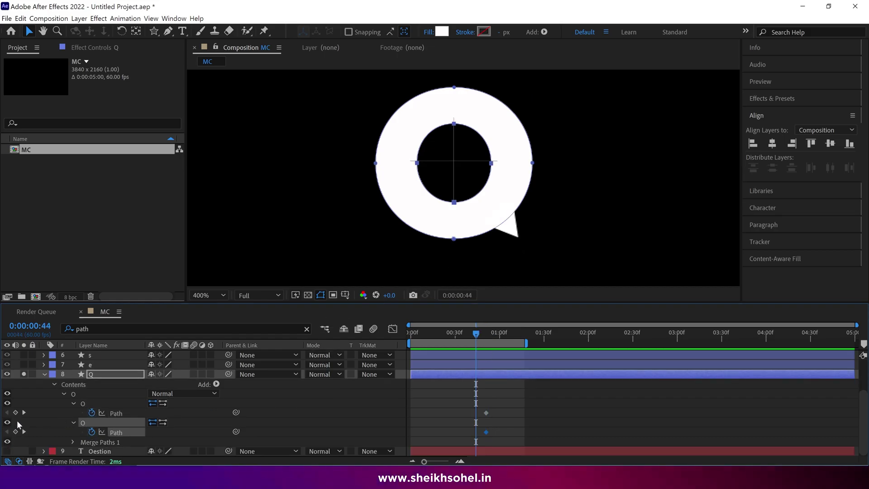
pyautogui.click(16, 412)
pyautogui.click(16, 434)
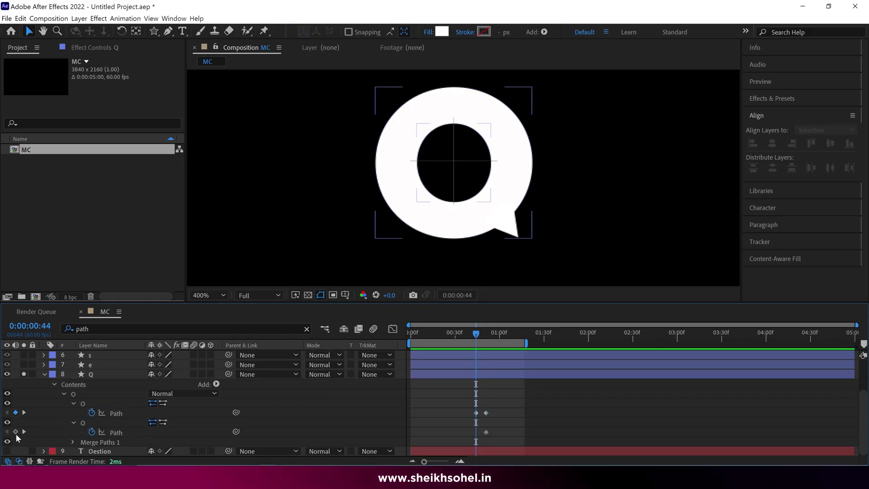
pyautogui.click(15, 432)
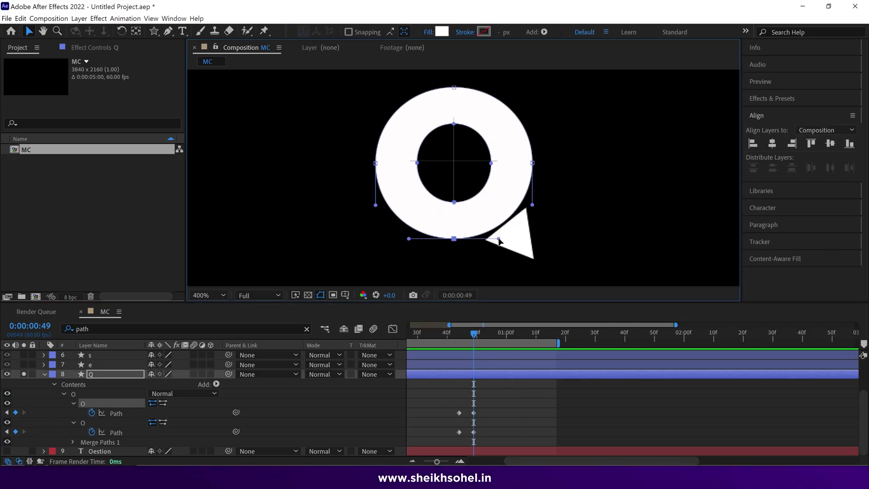
# Reshape the Q's lower-right outline toward the tail, adding a new point and bending its curve
pyautogui.moveTo(499, 241); pyautogui.dragTo(513, 252)
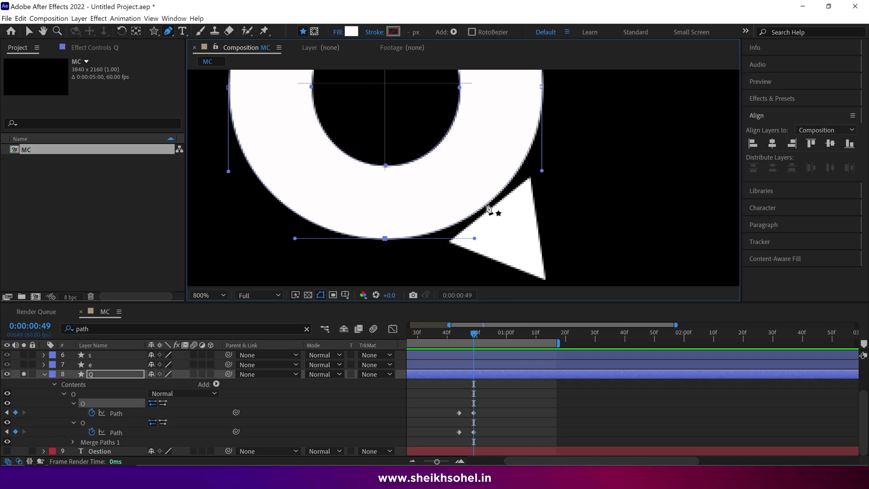
pyautogui.click(486, 205)
pyautogui.press('v')
pyautogui.moveTo(486, 204); pyautogui.dragTo(496, 214)
pyautogui.moveTo(470, 235); pyautogui.dragTo(455, 253)
pyautogui.scroll(-4, 421, 244)
pyautogui.scroll(4, 521, 181)
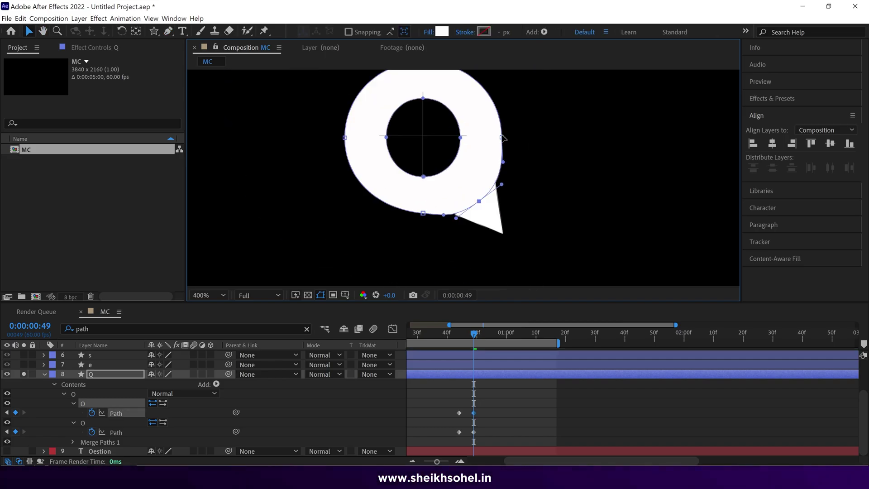
pyautogui.moveTo(532, 168); pyautogui.dragTo(532, 165)
pyautogui.scroll(-1, 452, 195)
# Move the path keyframes to frames 48 and 59, pulling the lower-right point up-left at frame 53
pyautogui.moveTo(474, 335); pyautogui.dragTo(471, 350)
pyautogui.moveTo(480, 406); pyautogui.dragTo(469, 437)
pyautogui.moveTo(474, 413); pyautogui.dragTo(470, 413)
pyautogui.moveTo(471, 337)
pyautogui.mouseDown()
pyautogui.moveTo(460, 340)
pyautogui.moveTo(485, 339)
pyautogui.mouseUp()
pyautogui.moveTo(474, 211)
pyautogui.mouseDown()
pyautogui.moveTo(451, 193)
pyautogui.moveTo(463, 199)
pyautogui.mouseUp()
pyautogui.moveTo(485, 336); pyautogui.dragTo(504, 340)
pyautogui.moveTo(485, 413); pyautogui.dragTo(504, 413)
pyautogui.press('pagedown')
pyautogui.press('pagedown')
pyautogui.press('pagedown')
pyautogui.press('pagedown')
pyautogui.press('pagedown')
pyautogui.press('pagedown')
pyautogui.press('pagedown')
pyautogui.press('pagedown')
# Copy and paste the path keyframes so the ring settles back, and easy-ease all eight
pyautogui.moveTo(440, 397); pyautogui.dragTo(522, 405)
pyautogui.hotkey('ctrl', 'c')
pyautogui.hotkey('ctrl', 'v')
pyautogui.click(7, 413)
pyautogui.click(15, 432)
pyautogui.press('F9')
pyautogui.moveTo(495, 335); pyautogui.dragTo(423, 325)
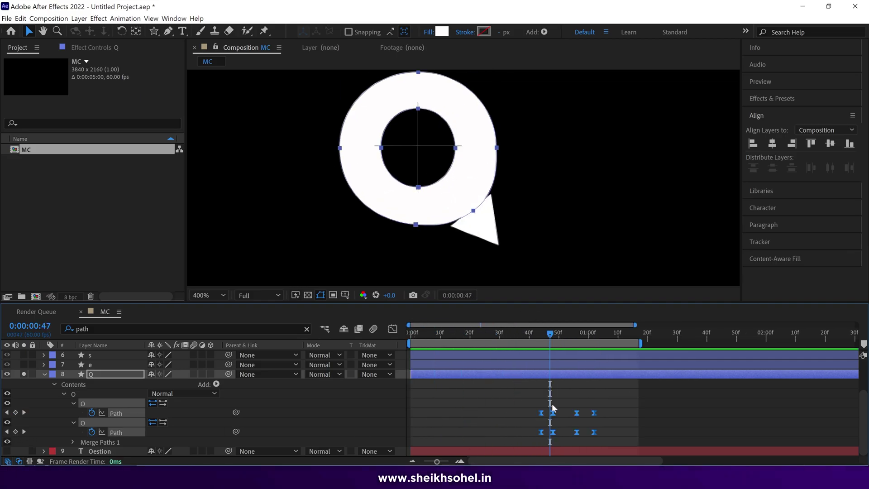
pyautogui.scroll(4, 552, 408)
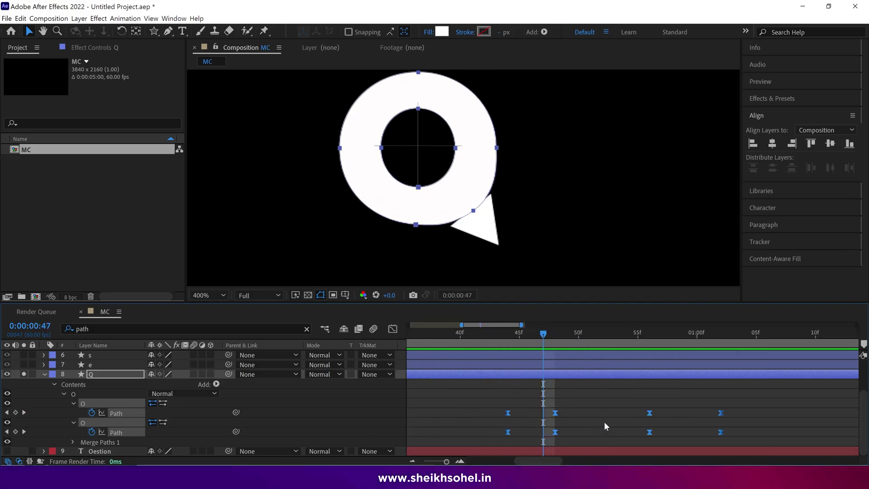
pyautogui.moveTo(564, 404); pyautogui.dragTo(539, 441)
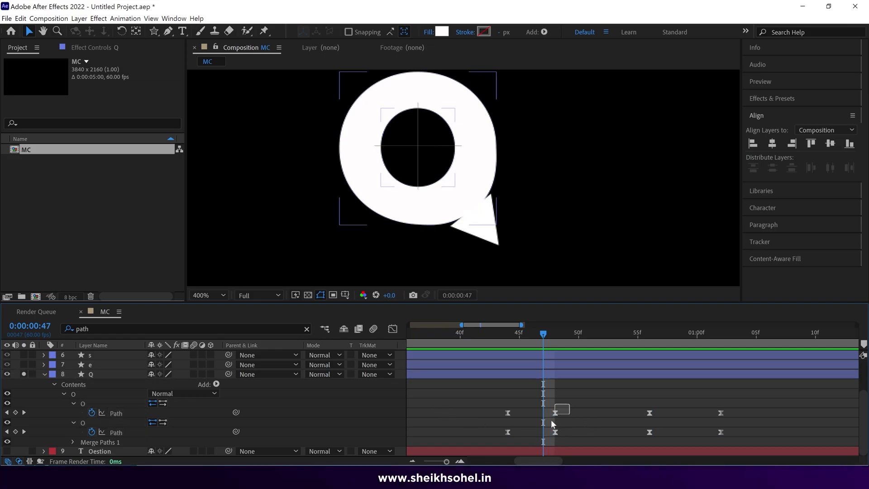
# Drag the first path keyframe's influence handle in the speed graph for a sharper spike, then preview
pyautogui.click(392, 329)
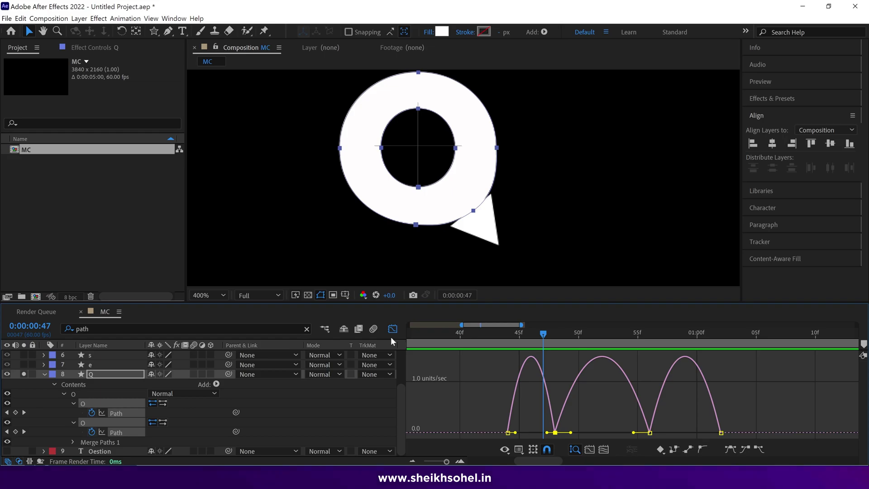
pyautogui.moveTo(548, 432); pyautogui.dragTo(536, 432)
pyautogui.click(508, 334)
pyautogui.moveTo(509, 337); pyautogui.dragTo(567, 345)
pyautogui.press('space')
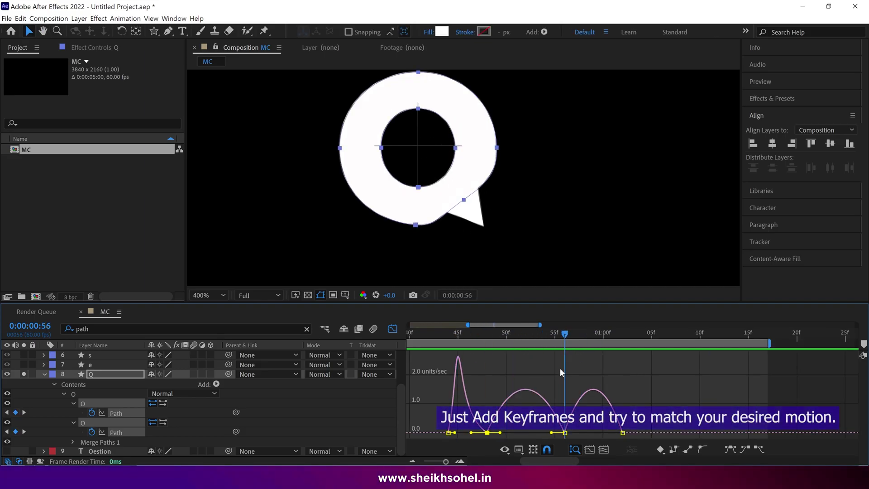
# Step through and preview the Q's scale pop-in, then check its tail at 1:00
pyautogui.press('pagedown')
pyautogui.press('pagedown')
pyautogui.press('pagedown')
pyautogui.press('pagedown')
pyautogui.press('pagedown')
pyautogui.click(393, 329)
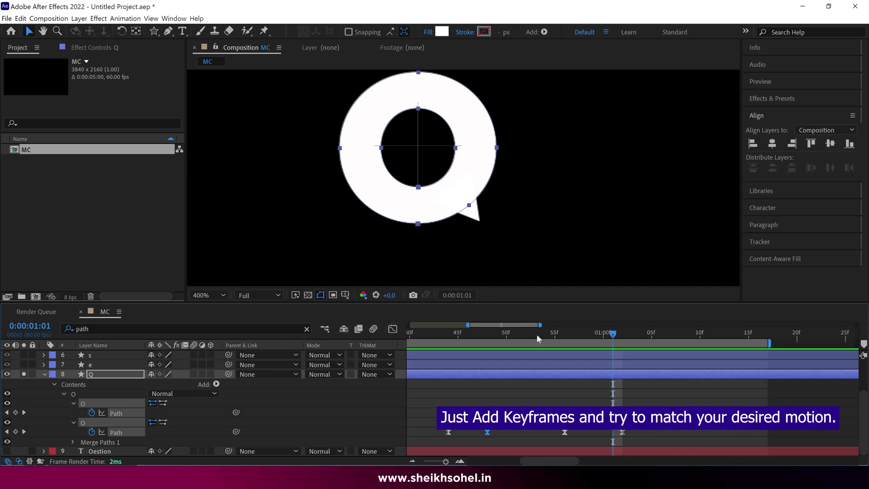
pyautogui.press('pagedown')
pyautogui.press('space')
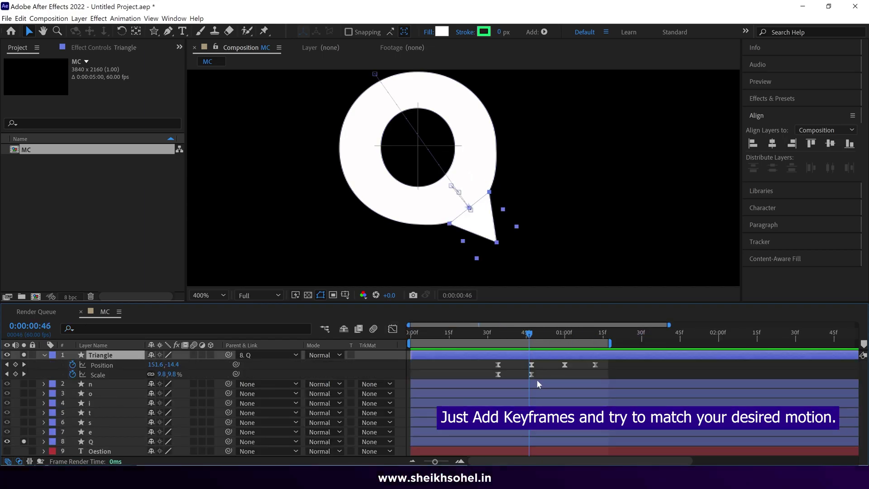
pyautogui.moveTo(521, 337); pyautogui.dragTo(503, 335)
pyautogui.click(553, 333)
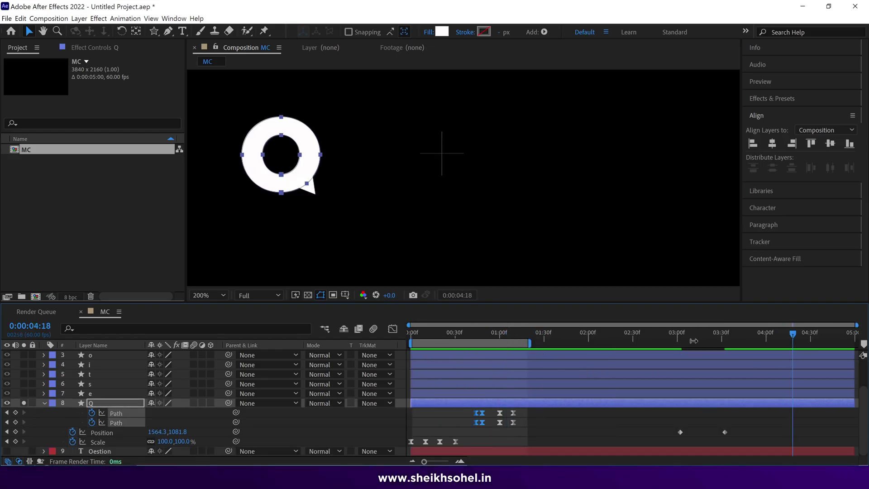
# Extend the work area and move the Q's two Position keyframes to start at 1:16
pyautogui.doubleClick(694, 342)
pyautogui.click(414, 337)
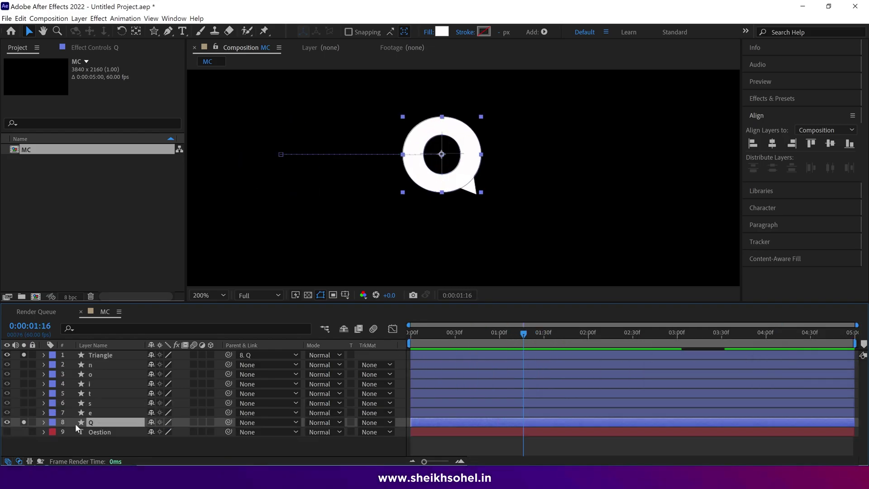
pyautogui.press('u')
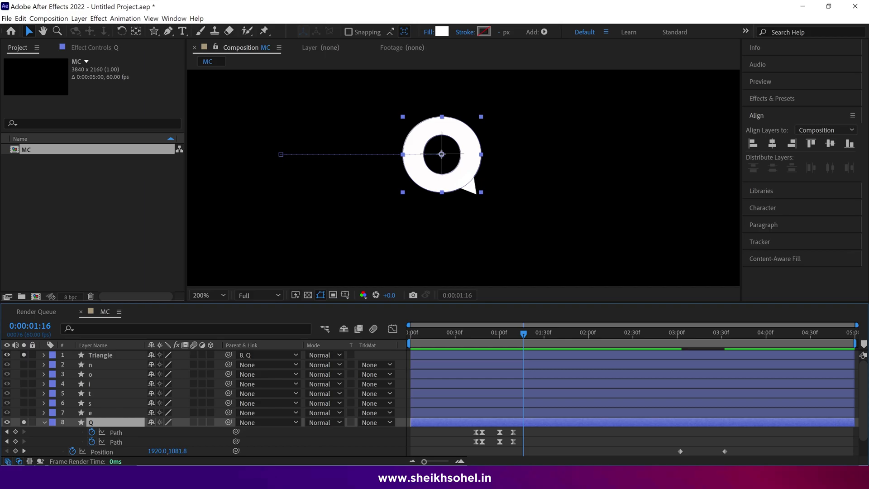
pyautogui.scroll(-1, 570, 423)
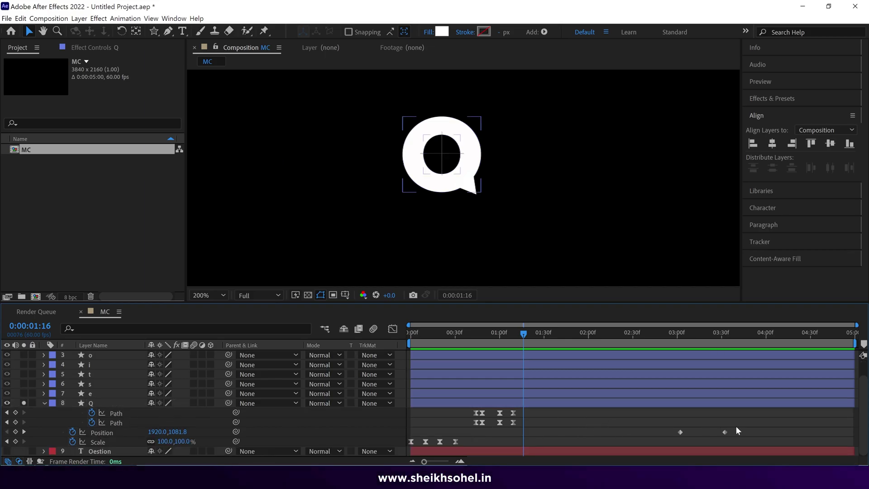
pyautogui.moveTo(736, 425); pyautogui.dragTo(677, 437)
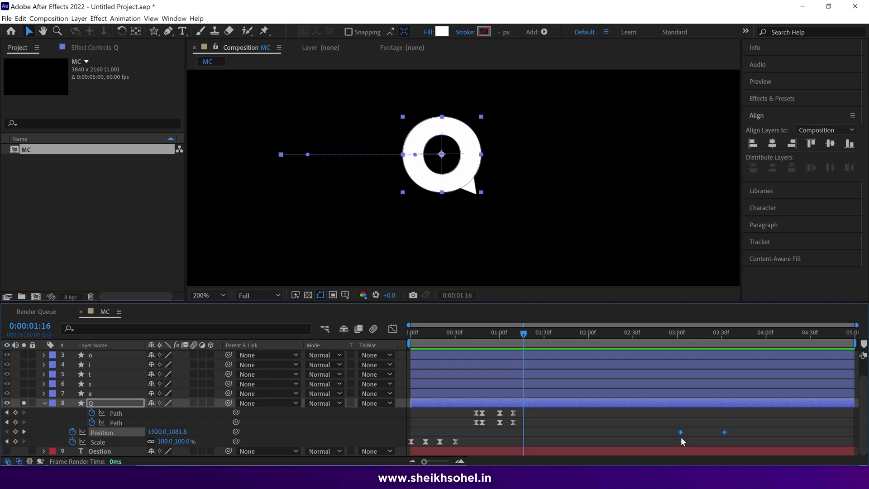
pyautogui.moveTo(680, 432); pyautogui.dragTo(522, 445)
# Preview from the start, Easy Ease the Q's Position keyframes, and open the speed graph options
pyautogui.press('Home')
pyautogui.press('space')
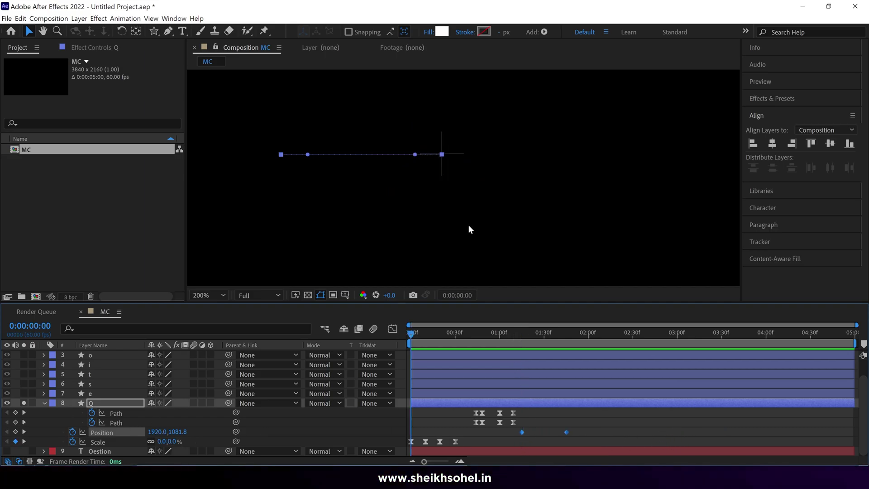
pyautogui.moveTo(587, 426); pyautogui.dragTo(515, 443)
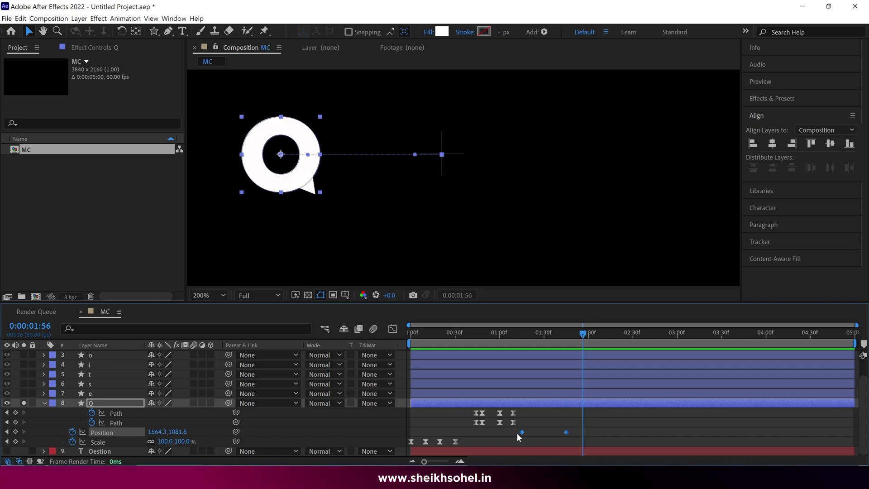
pyautogui.press('F9')
pyautogui.click(393, 328)
pyautogui.rightClick(626, 383)
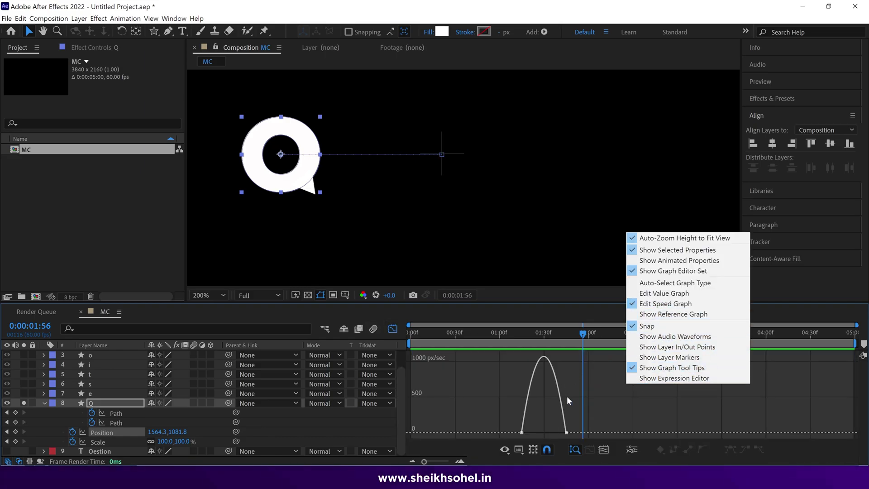
# Stretch the first slide keyframe's influence for a sharp speed burst and push the slide's end to about 2:05
pyautogui.moveTo(545, 417); pyautogui.dragTo(560, 433)
pyautogui.moveTo(577, 425); pyautogui.dragTo(550, 433)
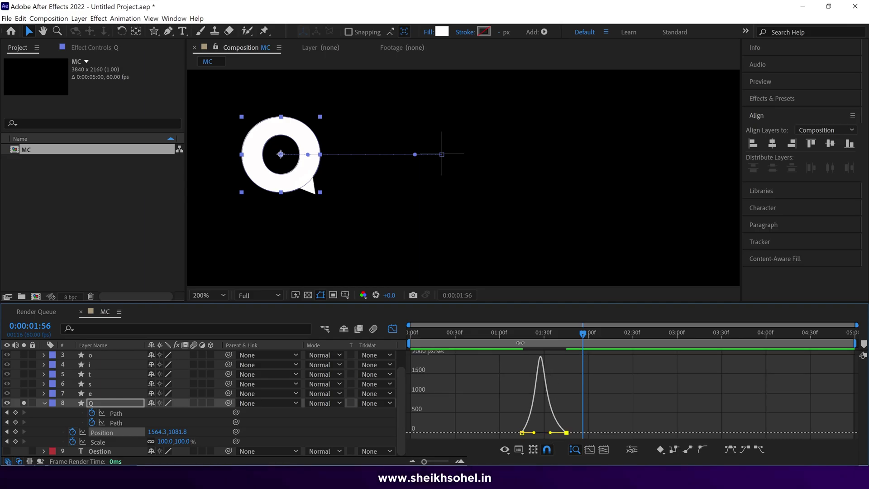
pyautogui.click(522, 333)
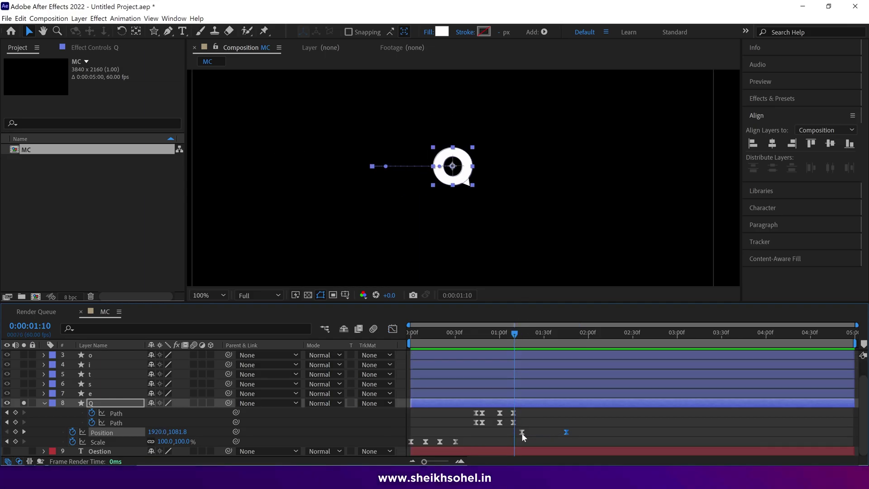
pyautogui.moveTo(566, 432); pyautogui.dragTo(585, 434)
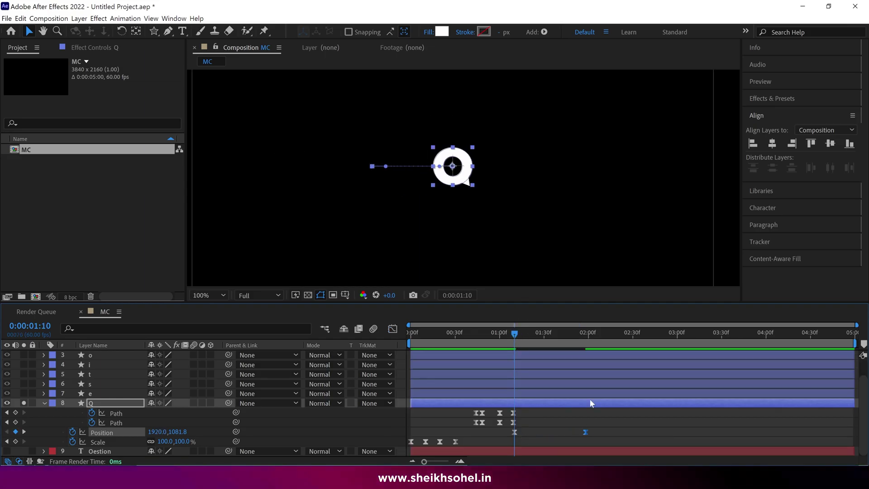
# Preview the Q's slide, stopping around 1:03 and replaying it
pyautogui.press('space')
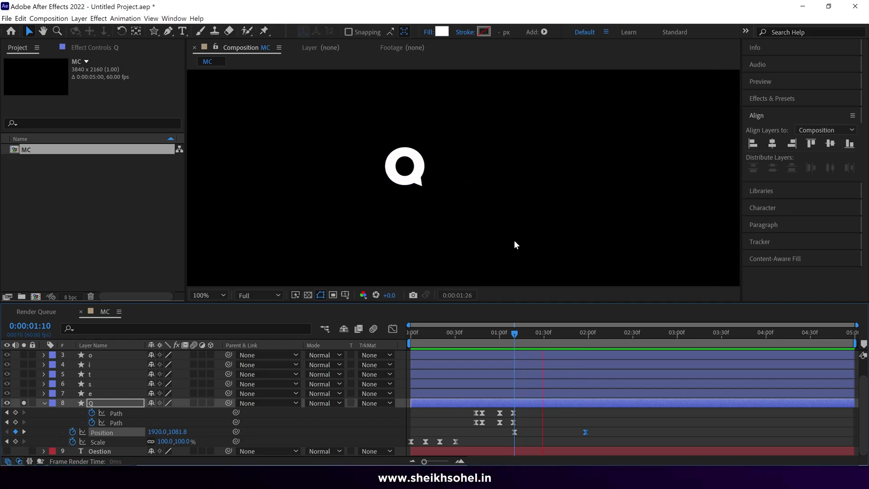
pyautogui.click(504, 334)
pyautogui.scroll(-5, 509, 267)
pyautogui.press('space')
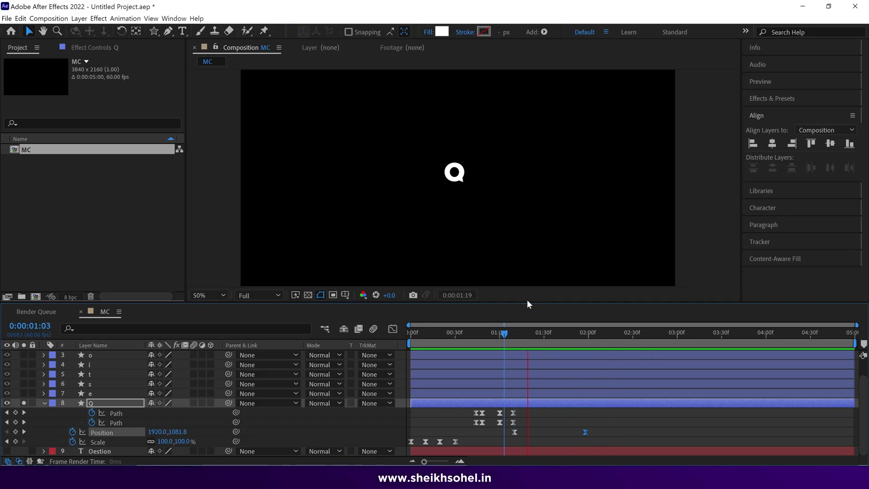
pyautogui.click(504, 333)
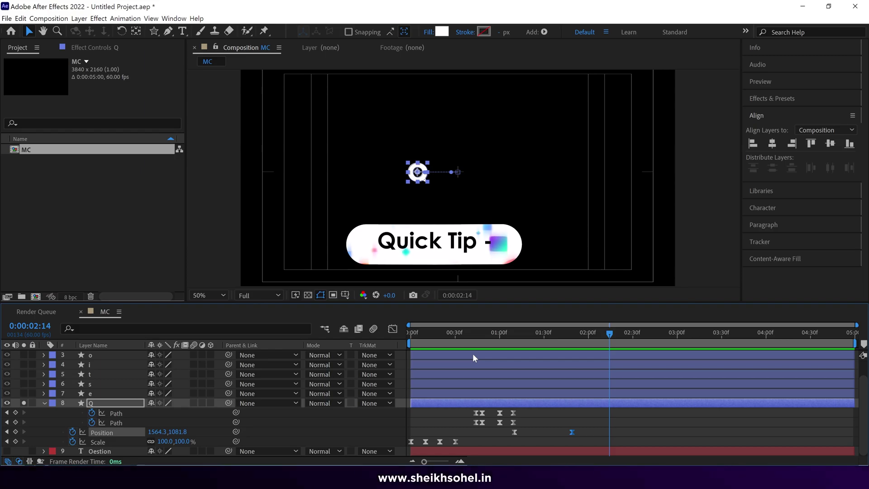
# Collapse the Q's properties, turn off solo on Triangle and Q, and select the n-through-e layers
pyautogui.click(44, 403)
pyautogui.click(55, 445)
pyautogui.click(93, 364)
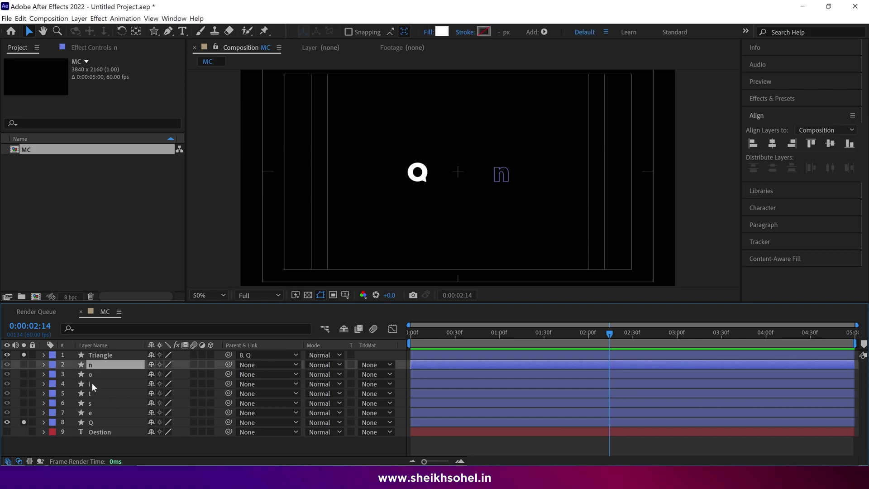
pyautogui.click(24, 355)
pyautogui.click(24, 422)
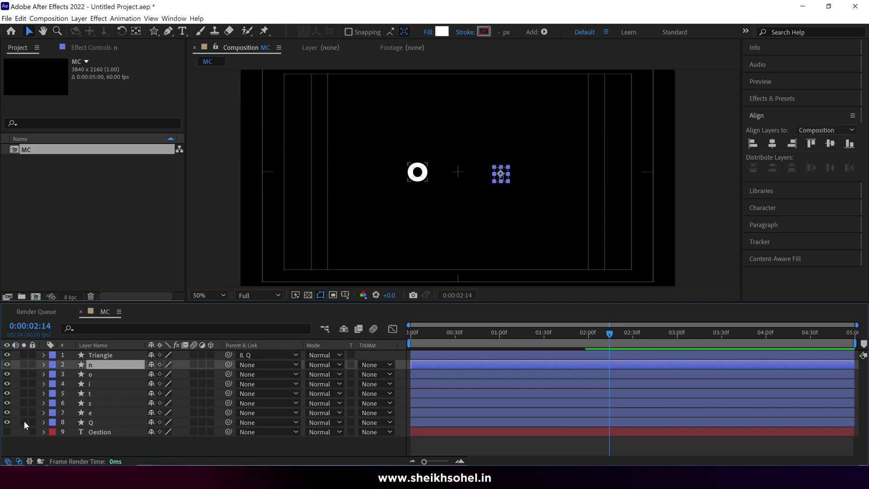
pyautogui.keyDown('shift'); pyautogui.click(104, 413); pyautogui.keyUp('shift')
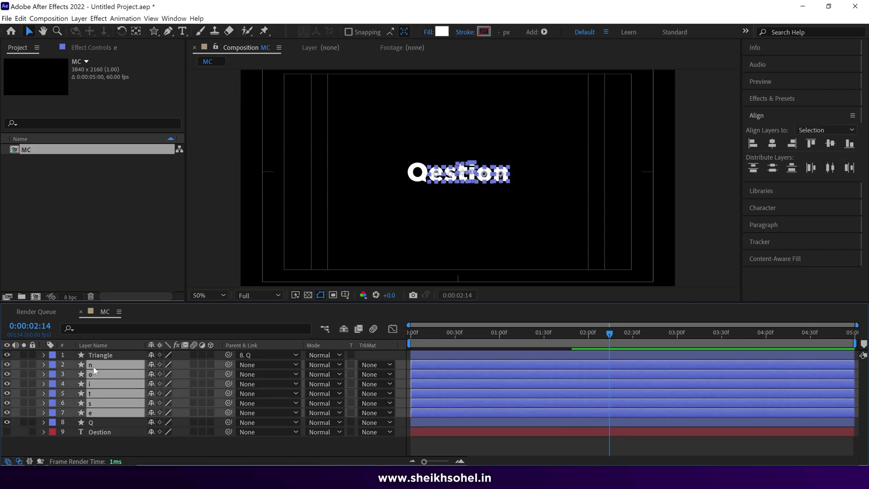
# Label the six letter layers Yellow and drag their bars later in the timeline
pyautogui.scroll(1, 493, 168)
pyautogui.click(51, 367)
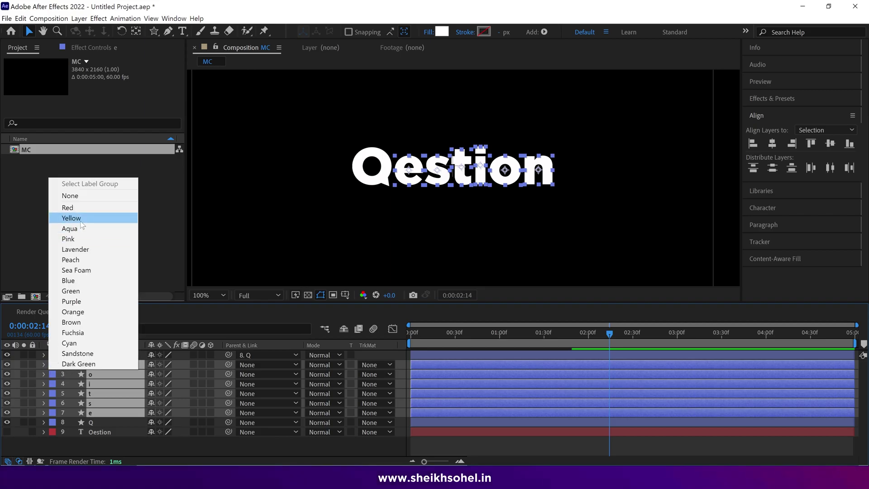
pyautogui.click(74, 218)
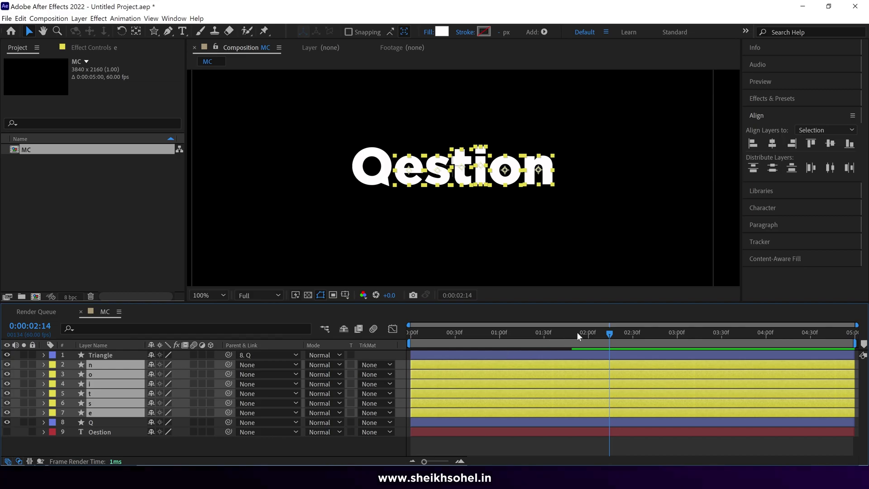
pyautogui.moveTo(416, 366); pyautogui.dragTo(522, 338)
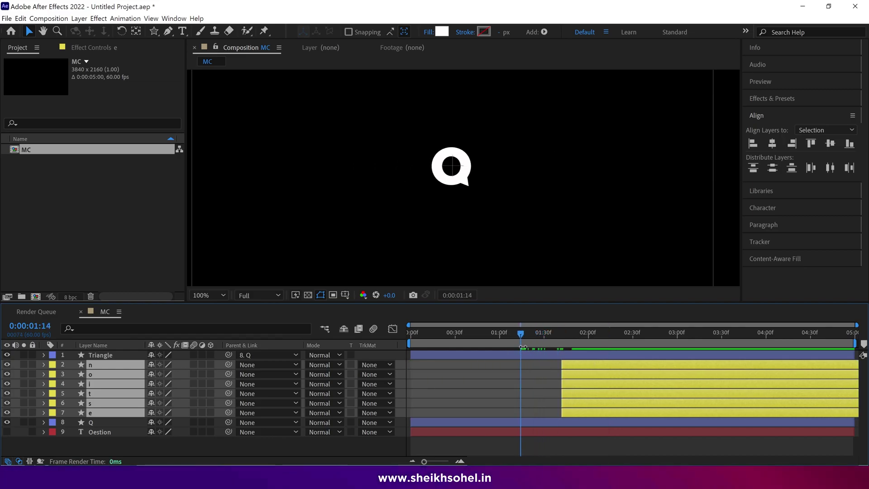
# Start the letter layers at the playhead and keyframe their Position at 1:58
pyautogui.press('[')
pyautogui.press('p')
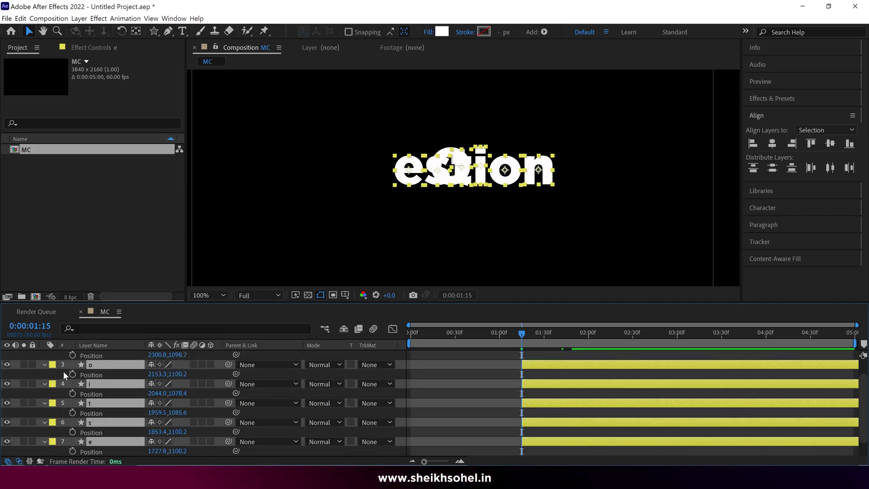
pyautogui.click(71, 374)
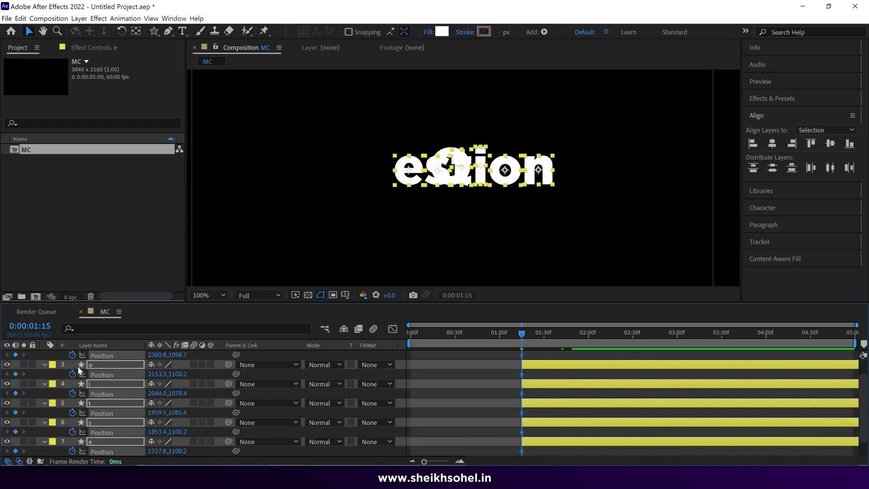
pyautogui.scroll(2, 92, 370)
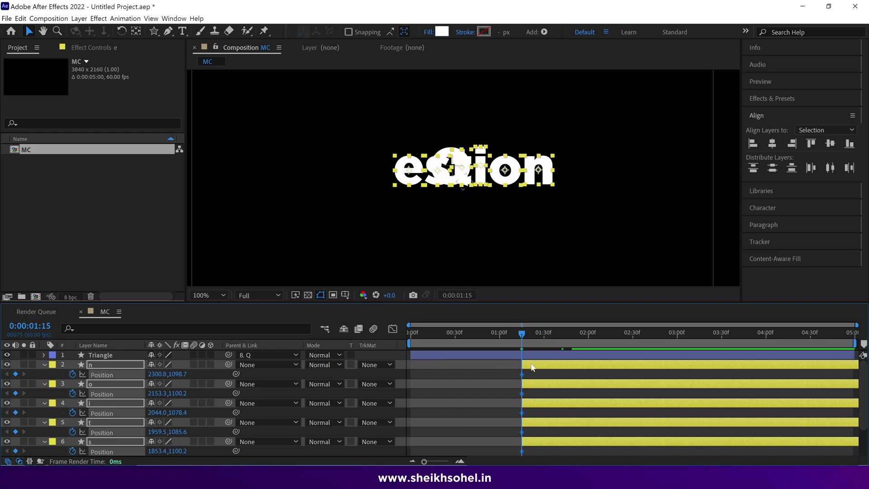
pyautogui.moveTo(578, 335); pyautogui.dragTo(585, 335)
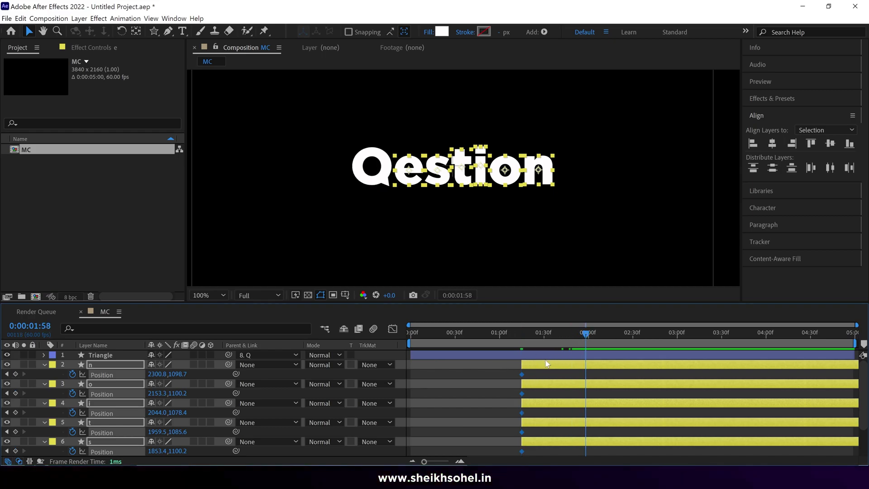
pyautogui.click(15, 374)
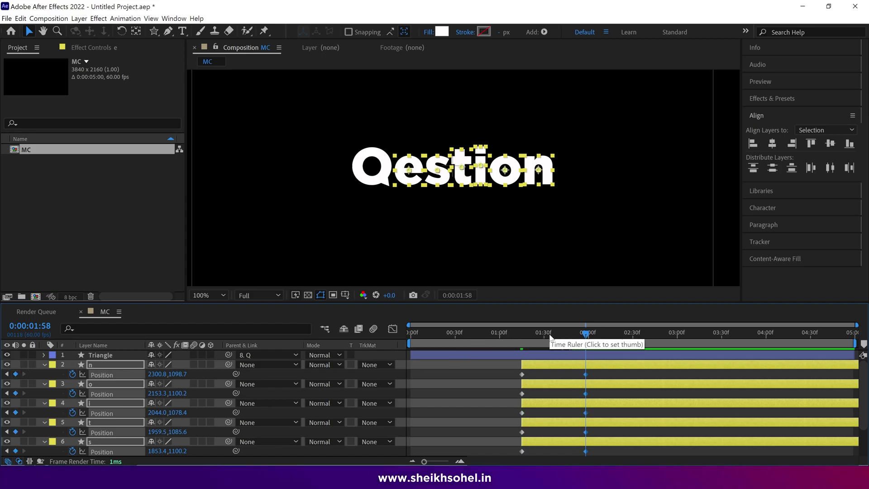
# At 1:15, shift the letters further right so they slide in from the right
pyautogui.click(523, 334)
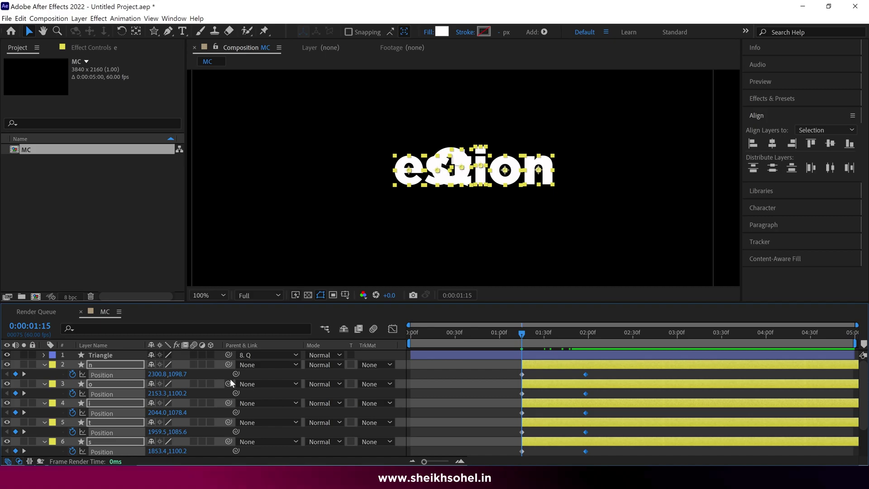
pyautogui.hotkey('shift', 'Right')
pyautogui.hotkey('shift', 'Right')
pyautogui.hotkey('shift', 'Right')
pyautogui.hotkey('shift', 'Right')
pyautogui.hotkey('shift', 'Right')
pyautogui.hotkey('shift', 'Right')
pyautogui.hotkey('shift', 'Right')
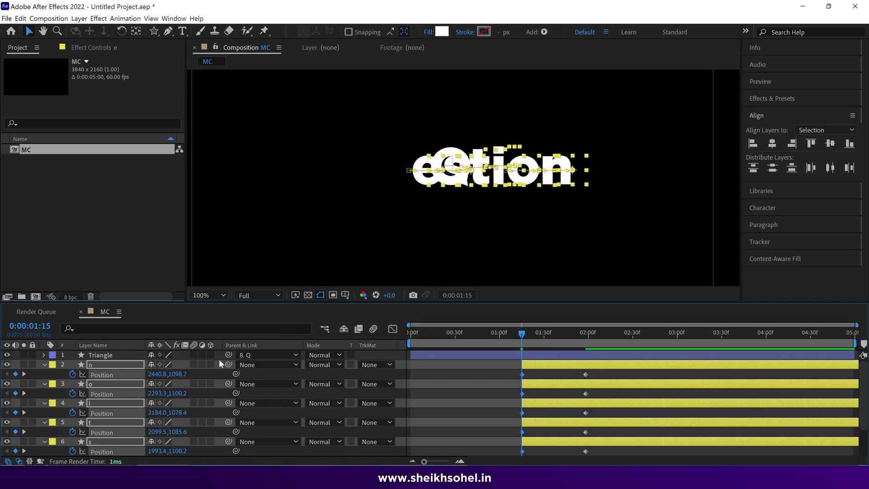
pyautogui.hotkey('shift', 'Right')
pyautogui.hotkey('shift', 'Right')
pyautogui.hotkey('shift', 'Right')
pyautogui.hotkey('shift', 'Right')
pyautogui.hotkey('shift', 'Right')
pyautogui.hotkey('shift', 'Right')
pyautogui.hotkey('shift', 'Right')
pyautogui.hotkey('shift', 'Right')
pyautogui.hotkey('shift', 'Right')
pyautogui.hotkey('shift', 'Right')
pyautogui.hotkey('shift', 'Right')
pyautogui.hotkey('shift', 'Right')
pyautogui.hotkey('shift', 'Right')
pyautogui.hotkey('shift', 'Right')
pyautogui.hotkey('shift', 'Right')
pyautogui.hotkey('shift', 'Right')
pyautogui.hotkey('shift', 'Right')
pyautogui.hotkey('shift', 'Right')
pyautogui.hotkey('shift', 'Right')
pyautogui.hotkey('shift', 'Right')
pyautogui.hotkey('shift', 'Right')
pyautogui.hotkey('shift', 'Right')
pyautogui.hotkey('shift', 'Right')
pyautogui.hotkey('shift', 'Right')
pyautogui.hotkey('shift', 'Right')
pyautogui.hotkey('shift', 'Right')
pyautogui.hotkey('shift', 'Right')
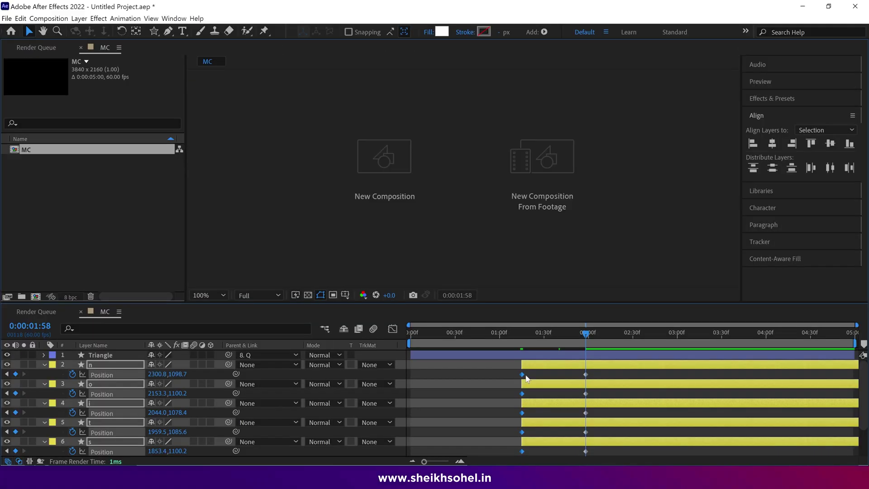
# Apply Easy Ease to all the letters' Position keyframes and select their ending keyframes in the speed graph
pyautogui.press('`')
pyautogui.moveTo(504, 106); pyautogui.dragTo(607, 219)
pyautogui.press('F9')
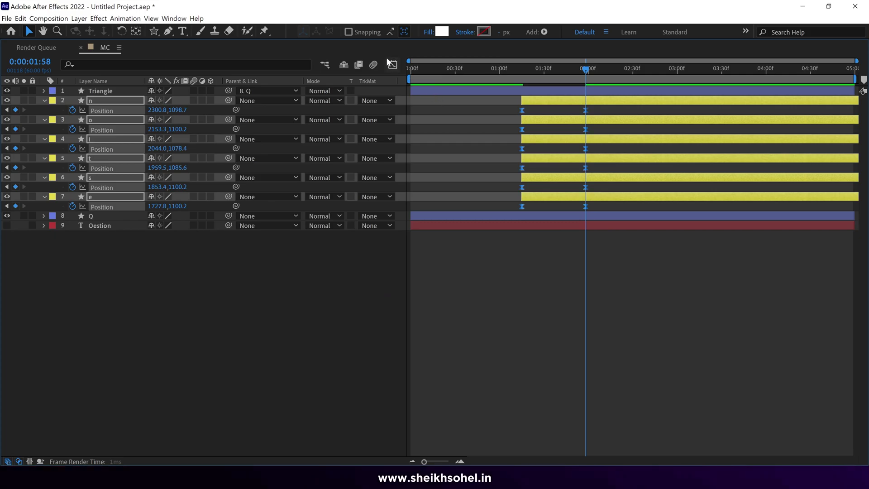
pyautogui.click(393, 64)
pyautogui.moveTo(632, 364); pyautogui.dragTo(558, 414)
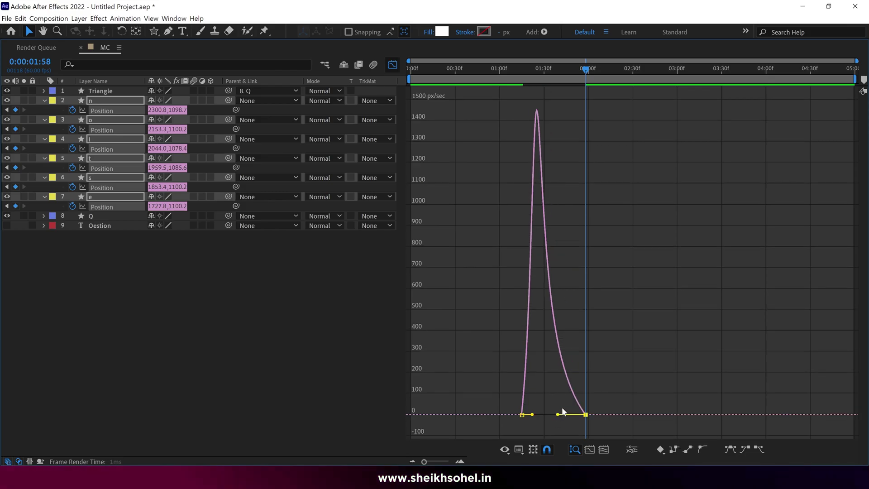
# Preview the eased slide-in, then return to the layer bars at 1:15
pyautogui.press('`')
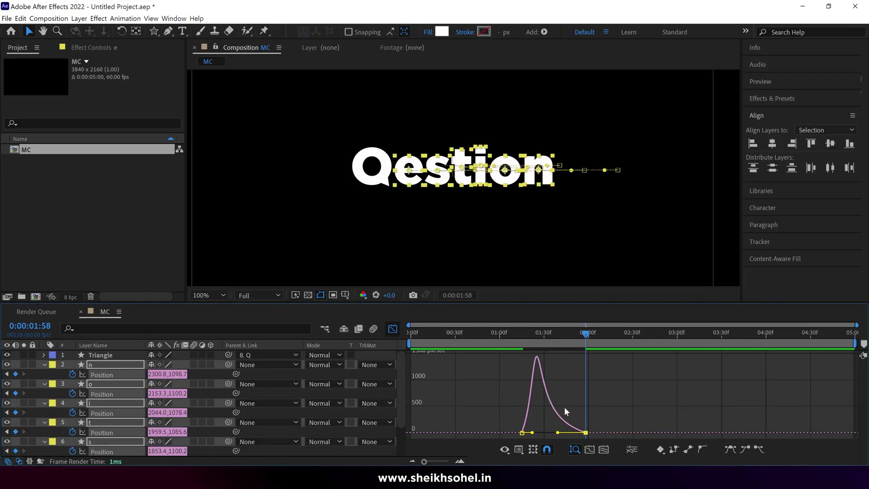
pyautogui.click(519, 341)
pyautogui.scroll(-2, 514, 262)
pyautogui.press('space')
pyautogui.click(393, 329)
pyautogui.click(521, 336)
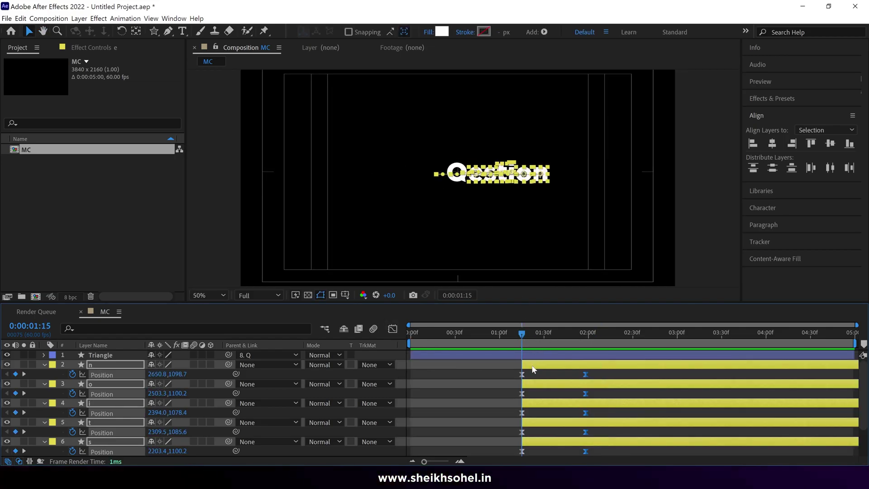
# Enable Opacity animation on the letters and add a 100% Opacity keyframe at 1:54
pyautogui.press('t')
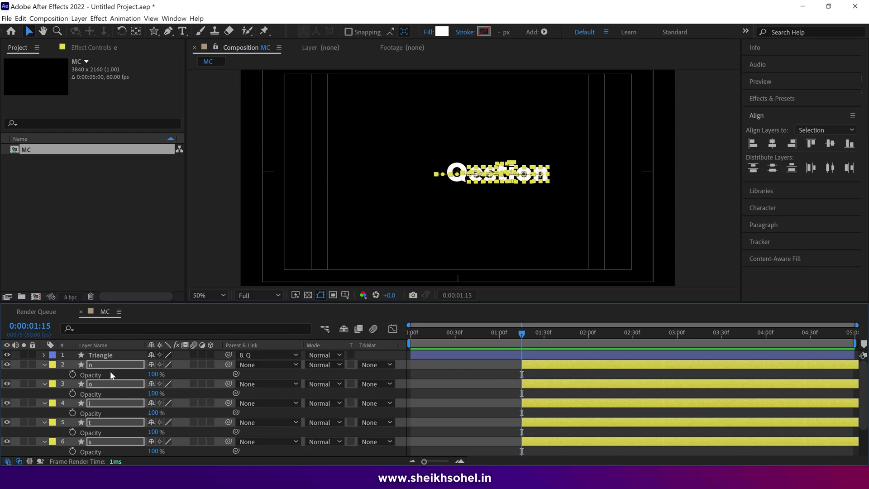
pyautogui.scroll(-2, 95, 409)
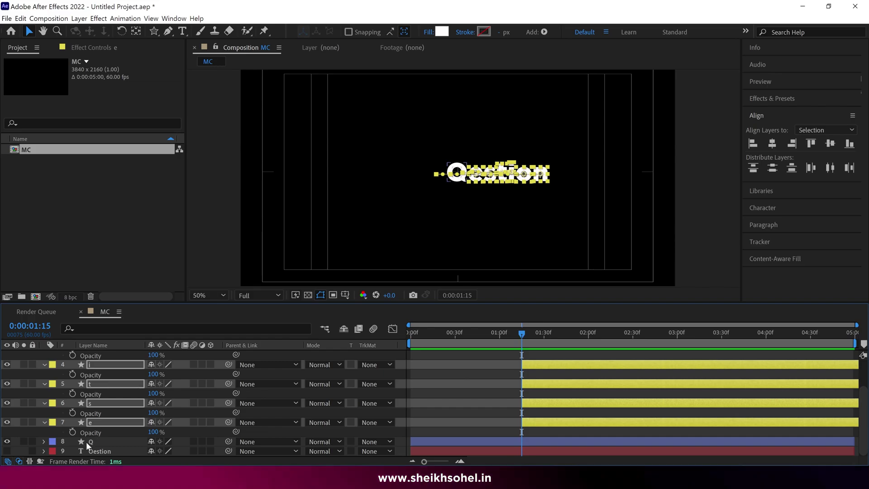
pyautogui.scroll(2, 86, 442)
pyautogui.click(72, 374)
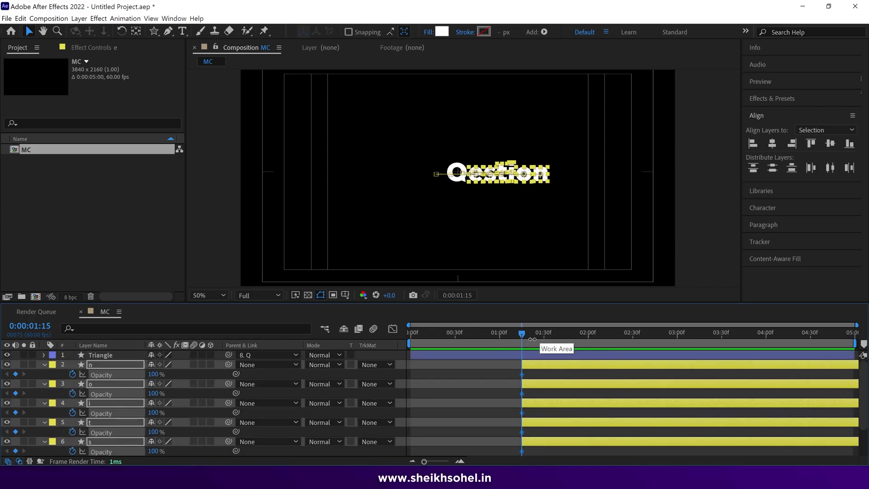
pyautogui.press('u')
pyautogui.moveTo(542, 338); pyautogui.dragTo(586, 343)
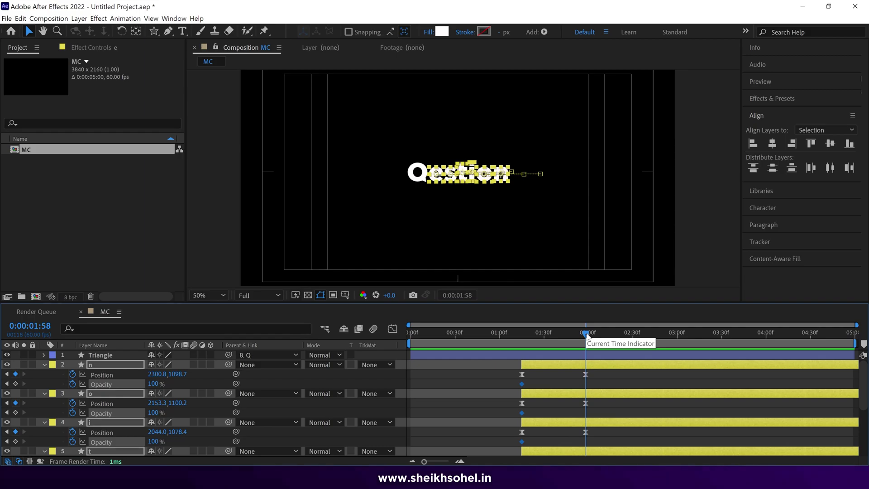
pyautogui.moveTo(586, 334); pyautogui.dragTo(580, 333)
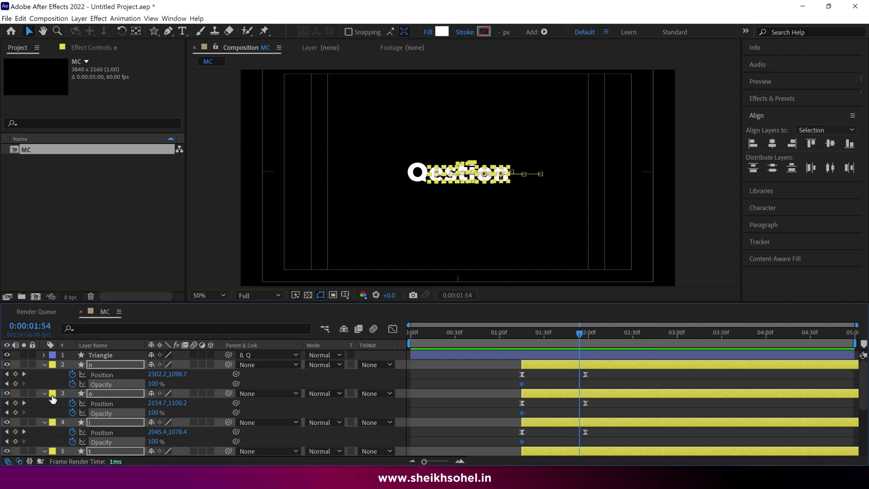
pyautogui.click(15, 384)
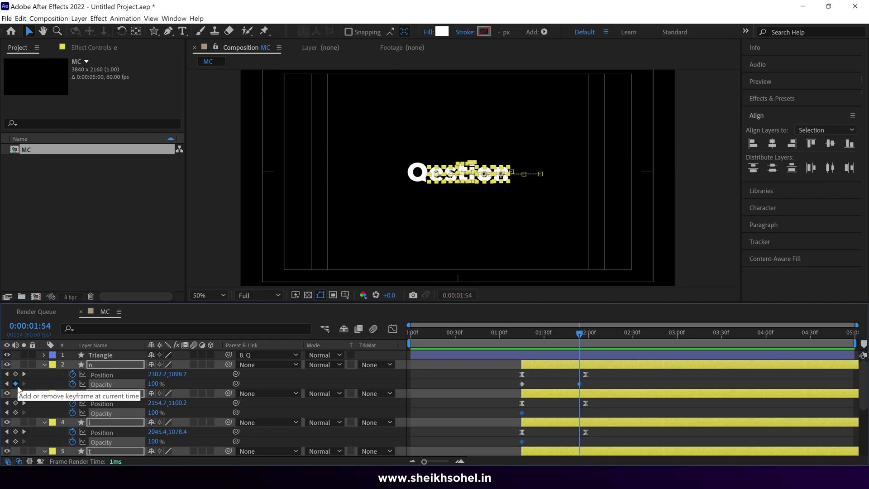
# Set the letters' Opacity to 0 at 1:15, preview the fade-in, and collapse the layers
pyautogui.click(520, 334)
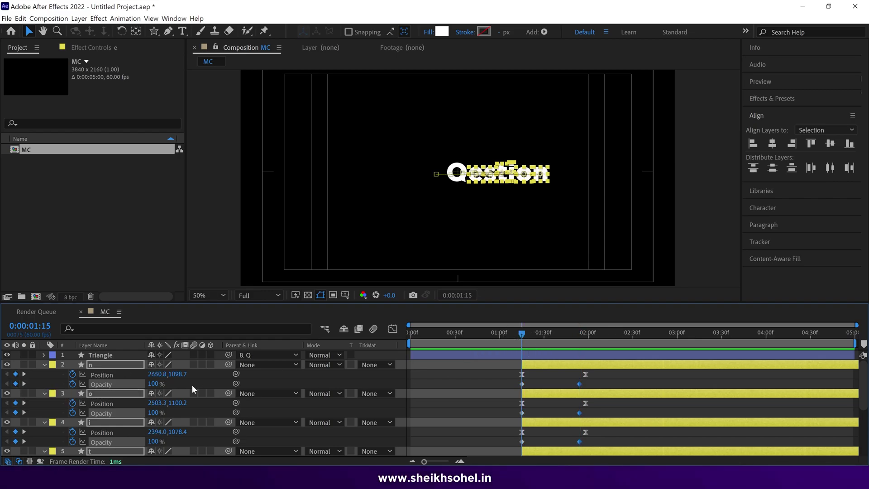
pyautogui.click(153, 384)
pyautogui.write('0')
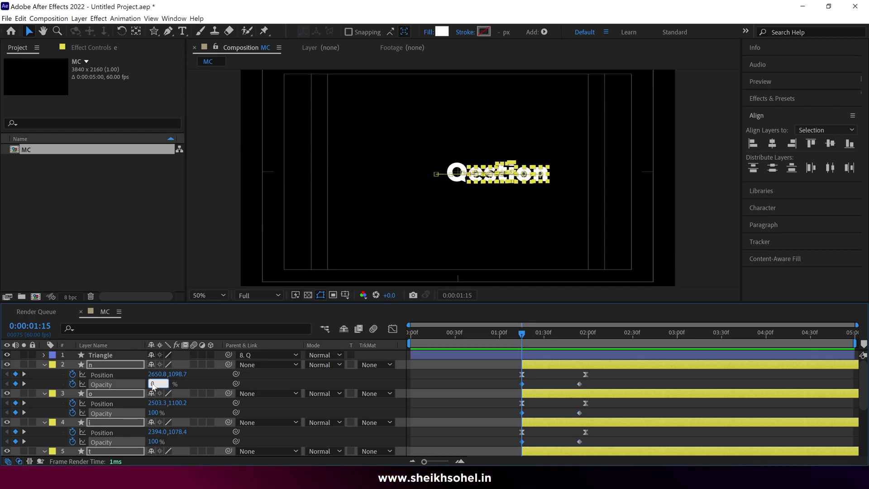
pyautogui.press('Return')
pyautogui.press('h')
pyautogui.press('space')
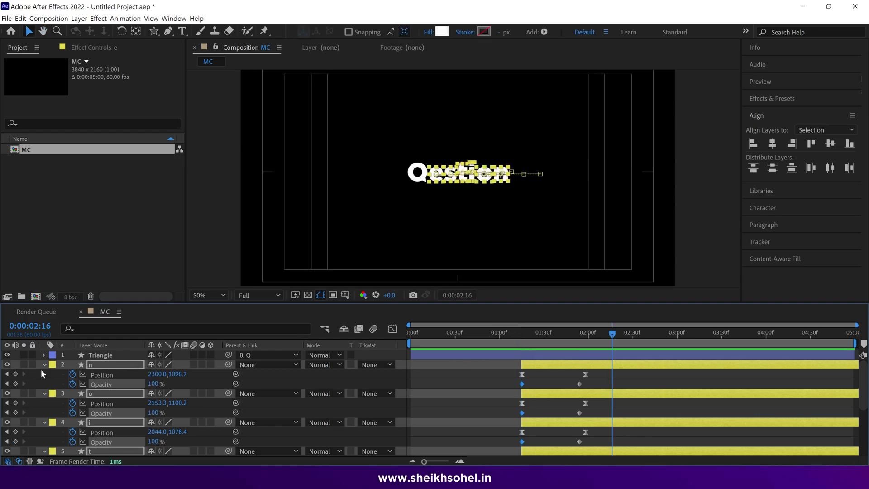
pyautogui.press('u')
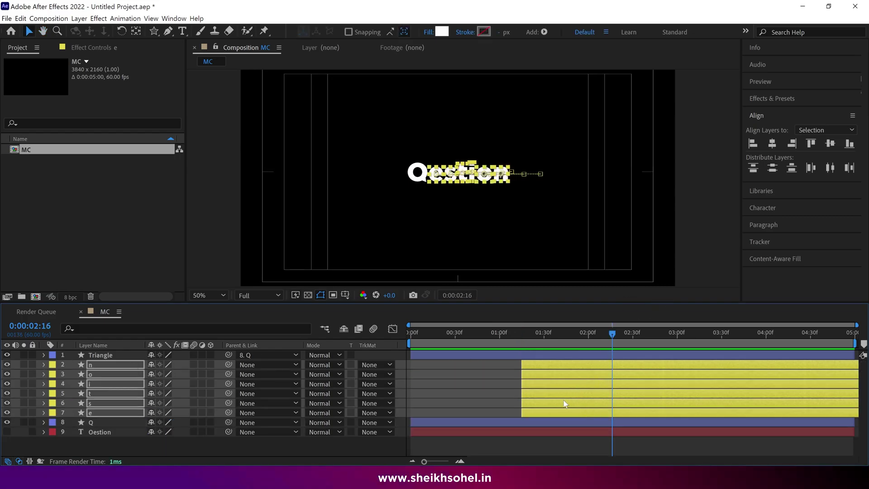